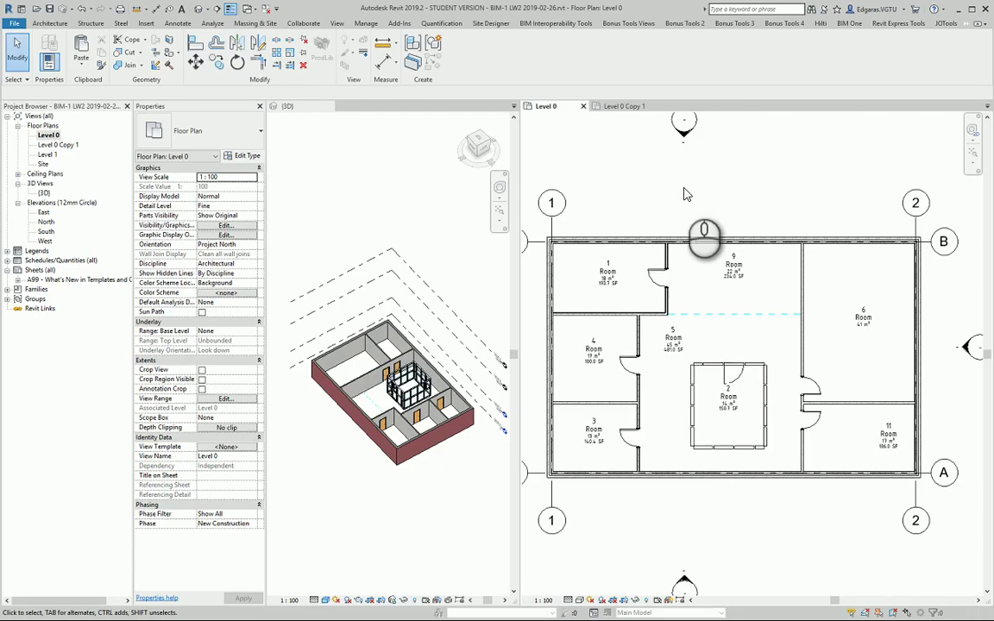
Start a new Schedule/Quantities view from the View tab's Schedules menu.
click(337, 24)
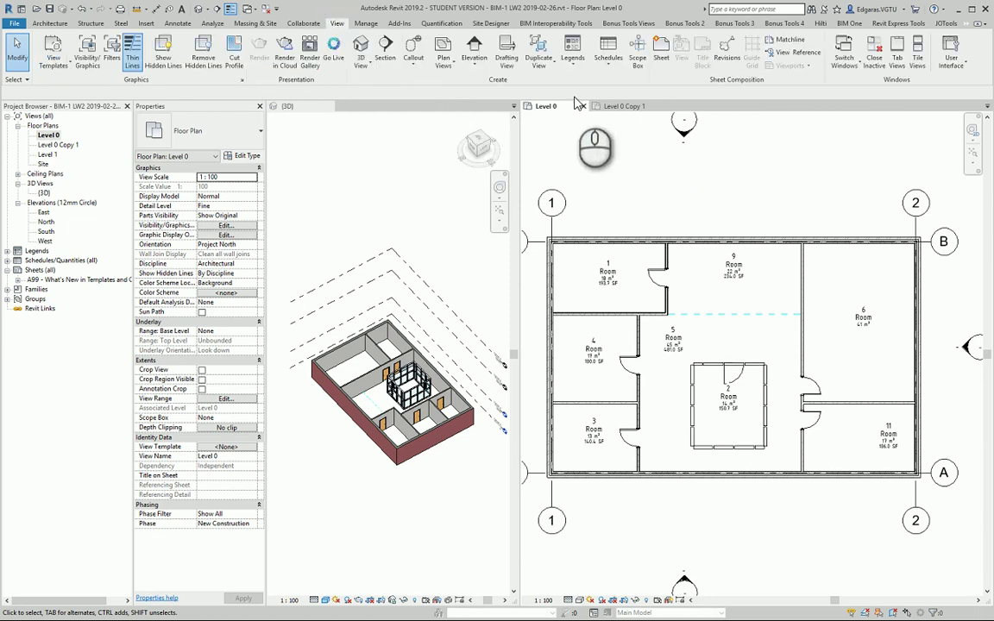
click(610, 74)
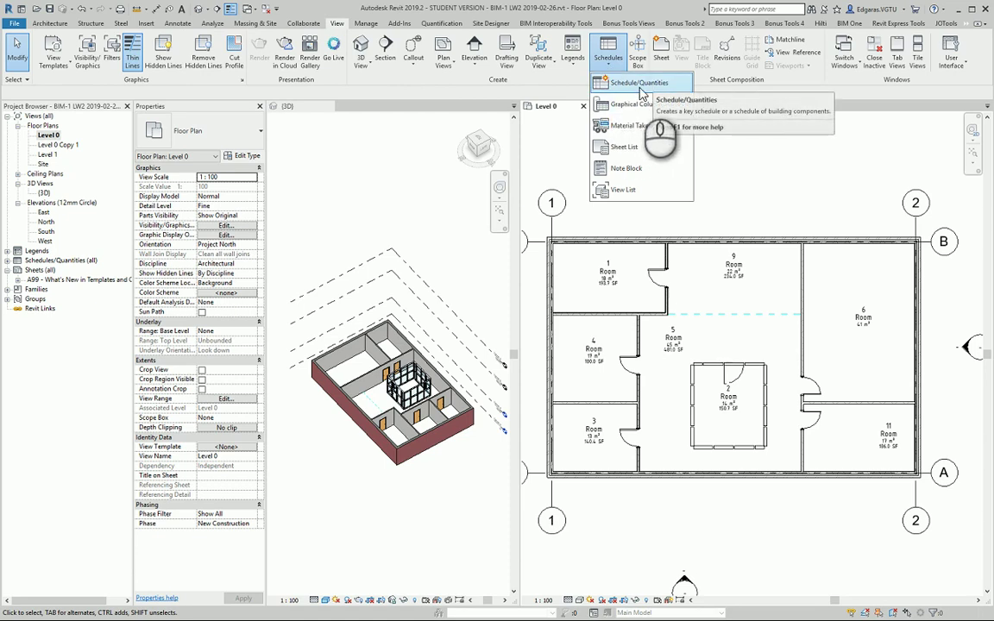
click(637, 85)
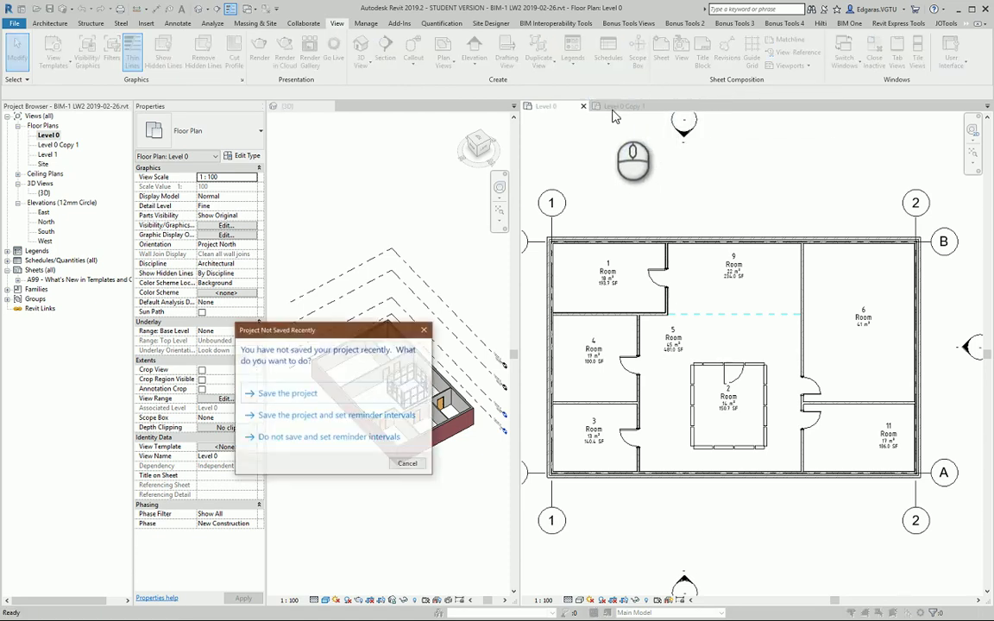
Dismiss the unsaved-project reminder without saving and choose Rooms as the schedule category.
click(408, 464)
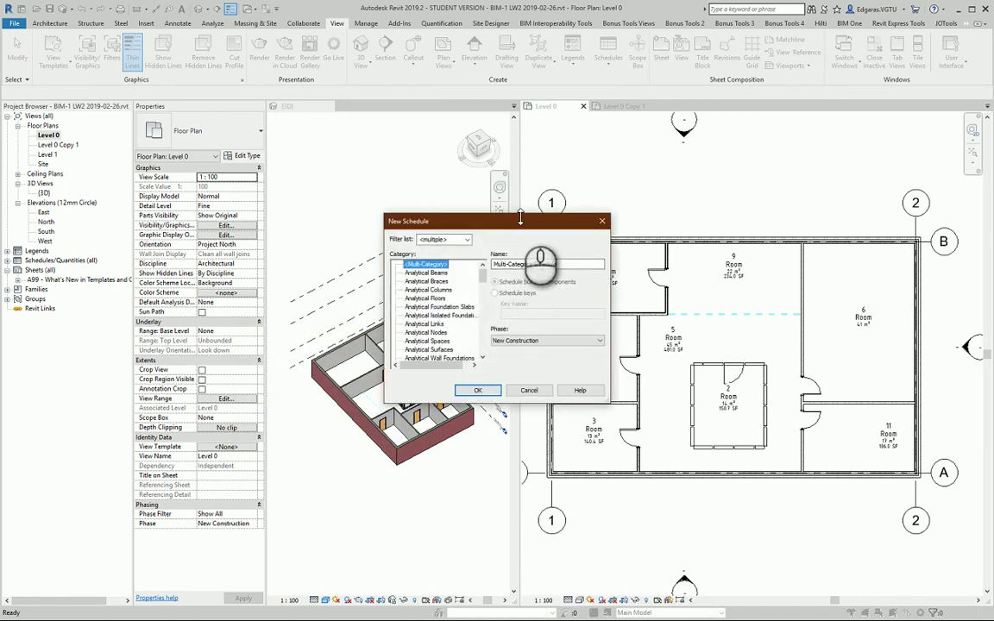
double_click(521, 219)
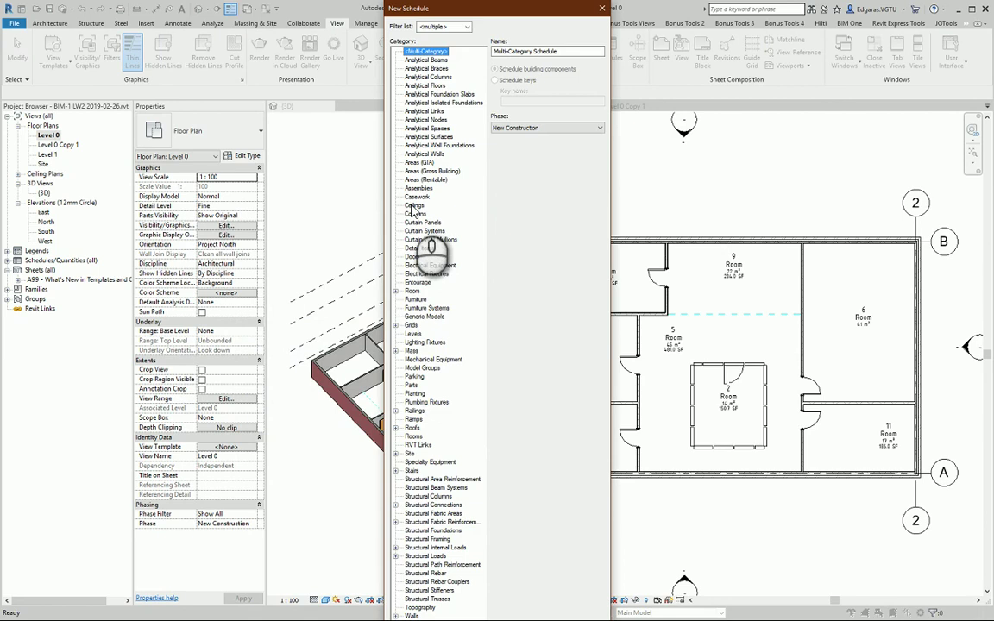
drag(509, 8, 502, 21)
click(420, 226)
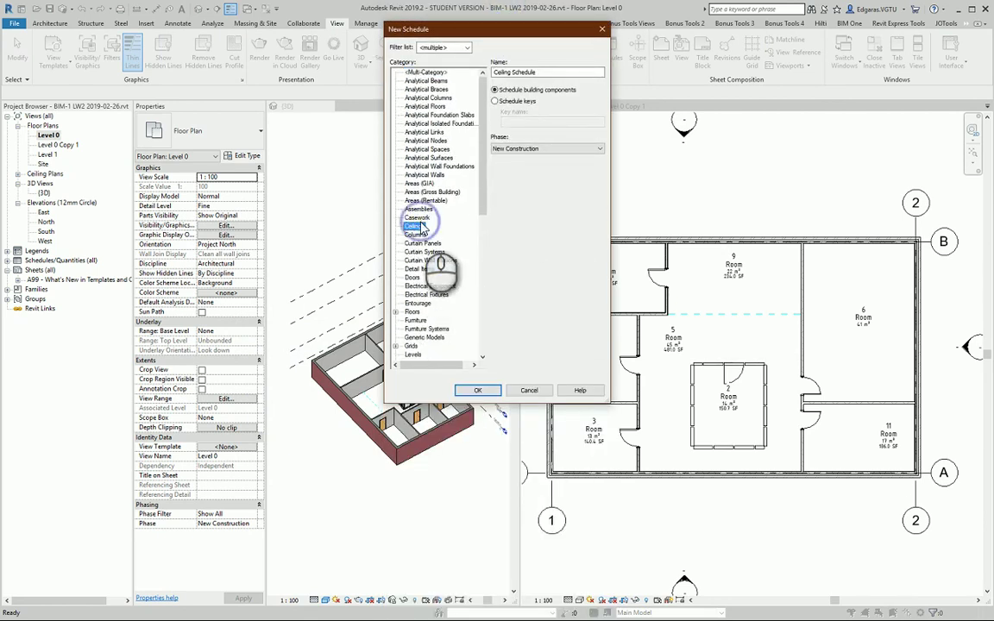
scroll(418, 345, down, 4)
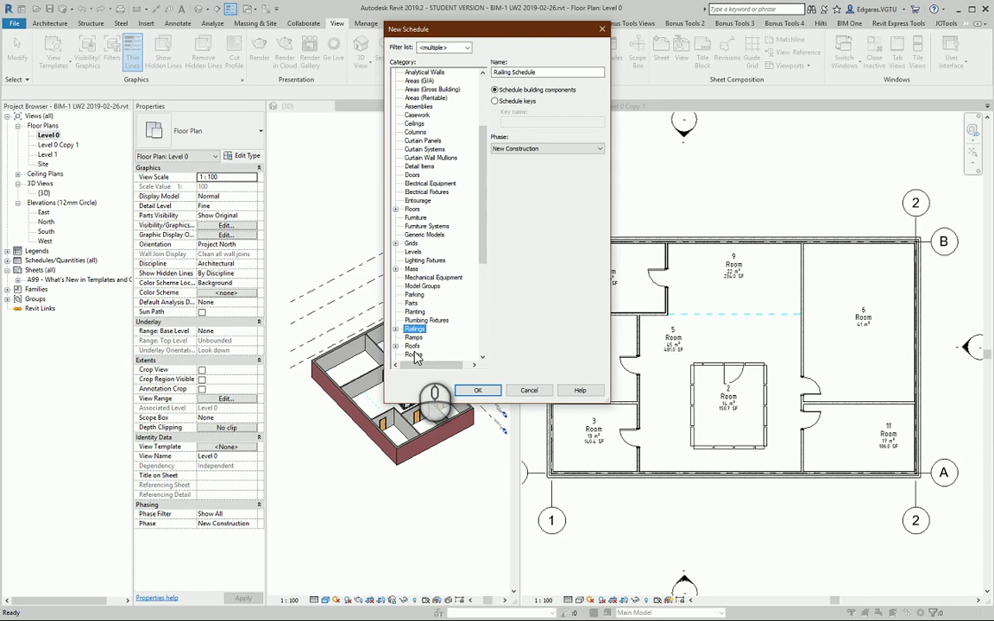
click(414, 328)
click(414, 354)
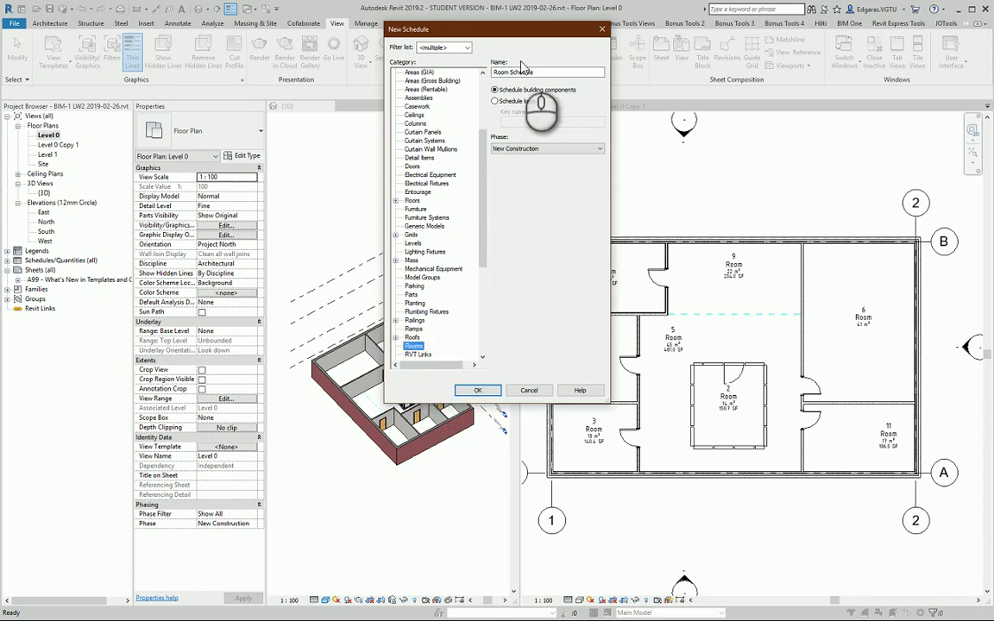
Keep the New Construction phase and create the Room Schedule.
click(544, 148)
click(541, 159)
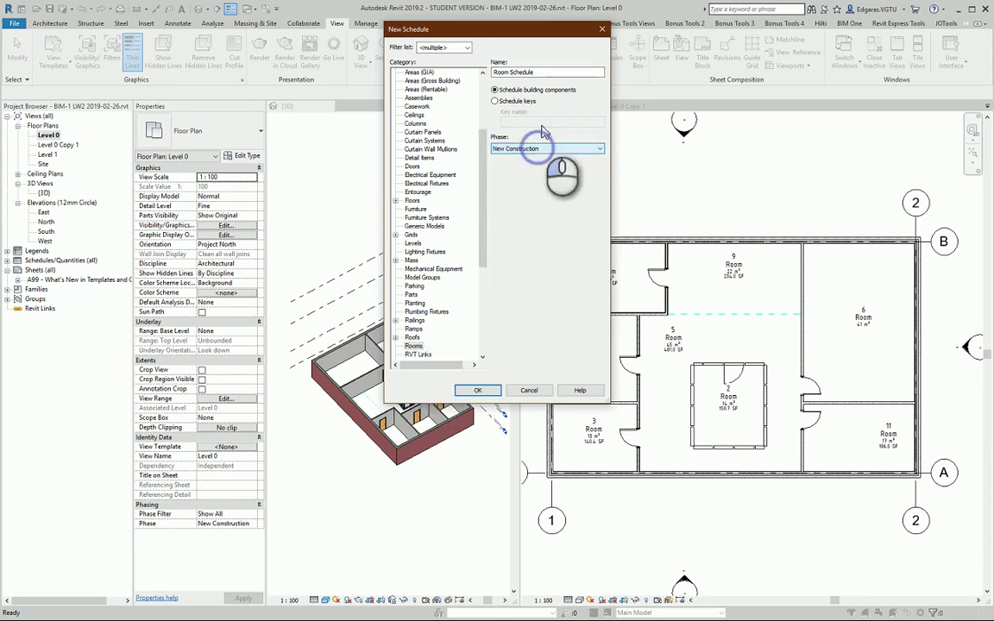
click(543, 150)
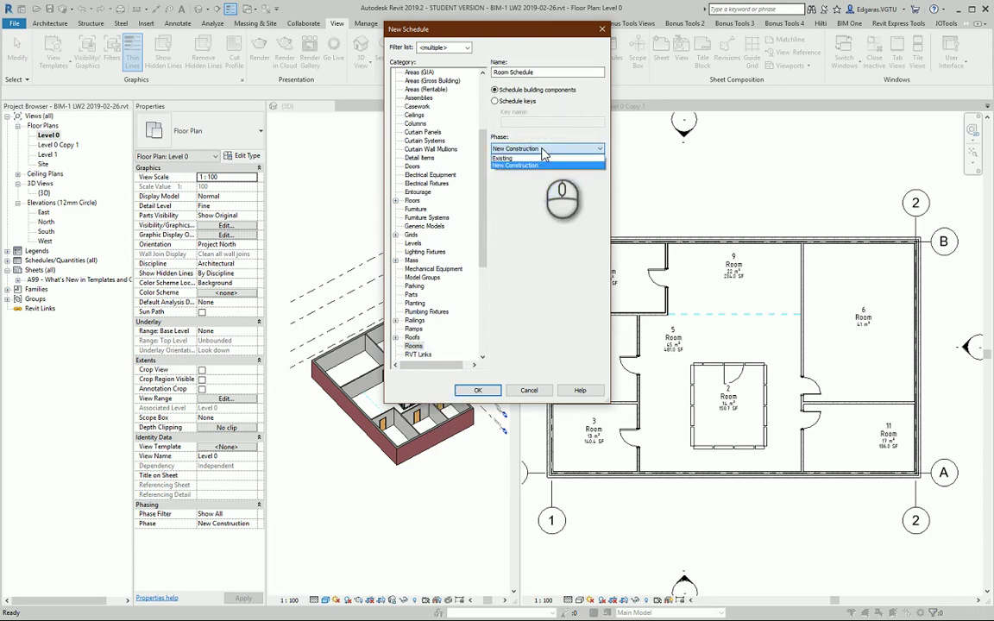
click(514, 191)
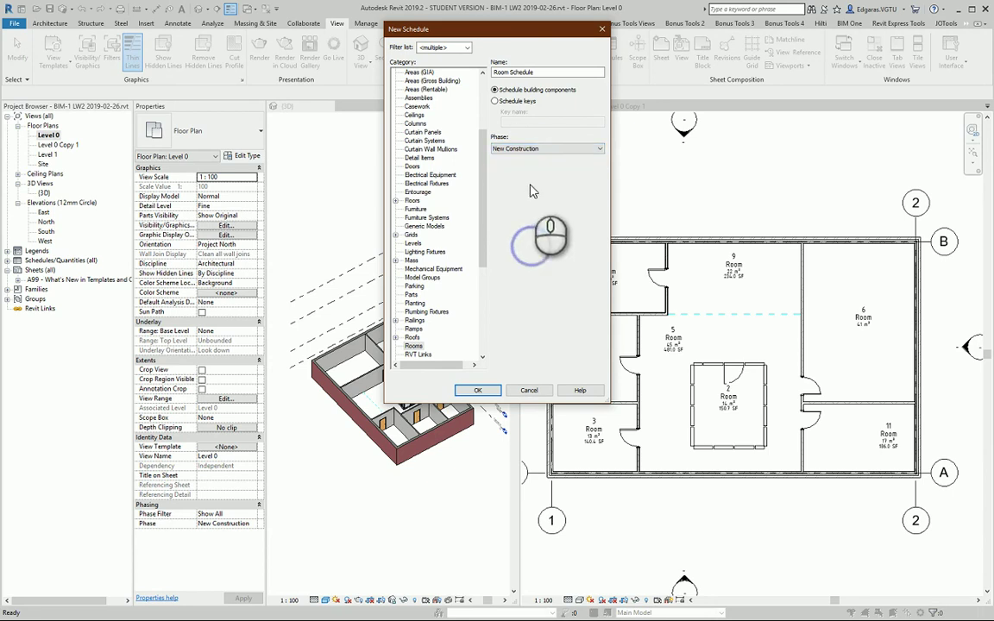
click(477, 390)
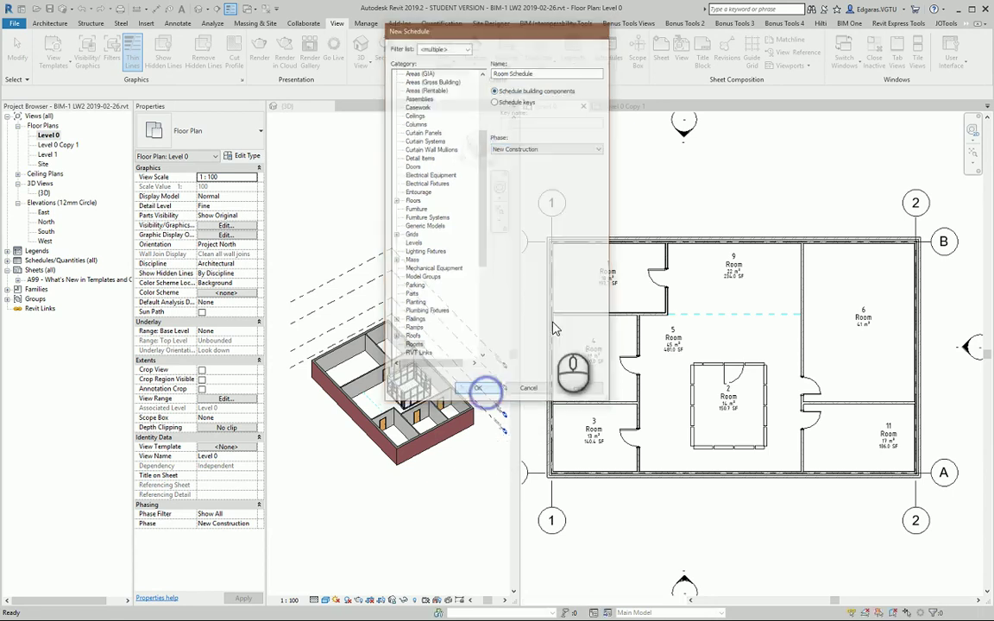
drag(545, 186, 542, 122)
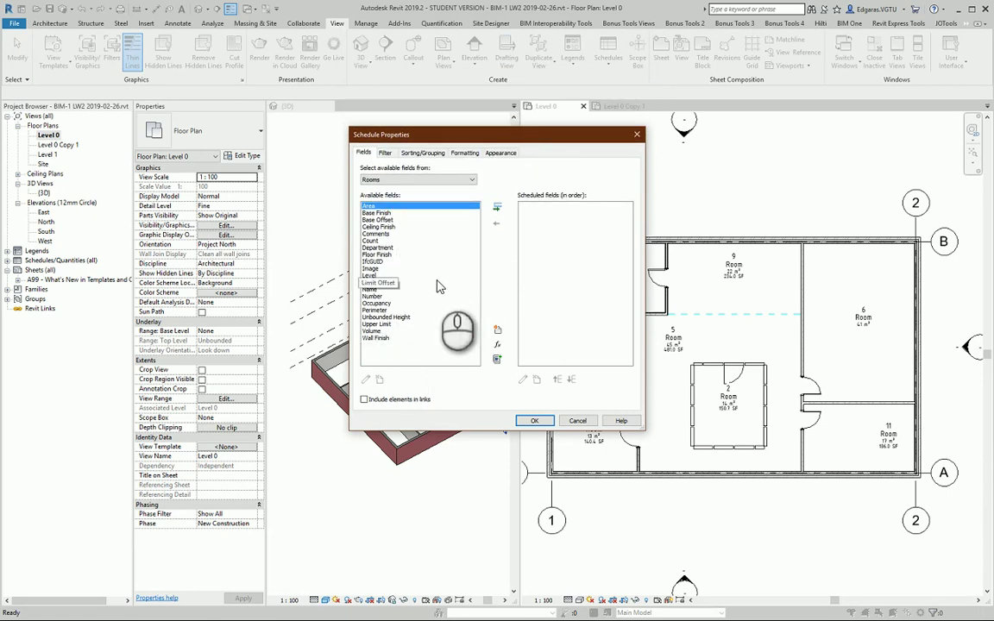
Add the Number, Name, Count, Area and Level fields to the schedule in that order.
double_click(382, 297)
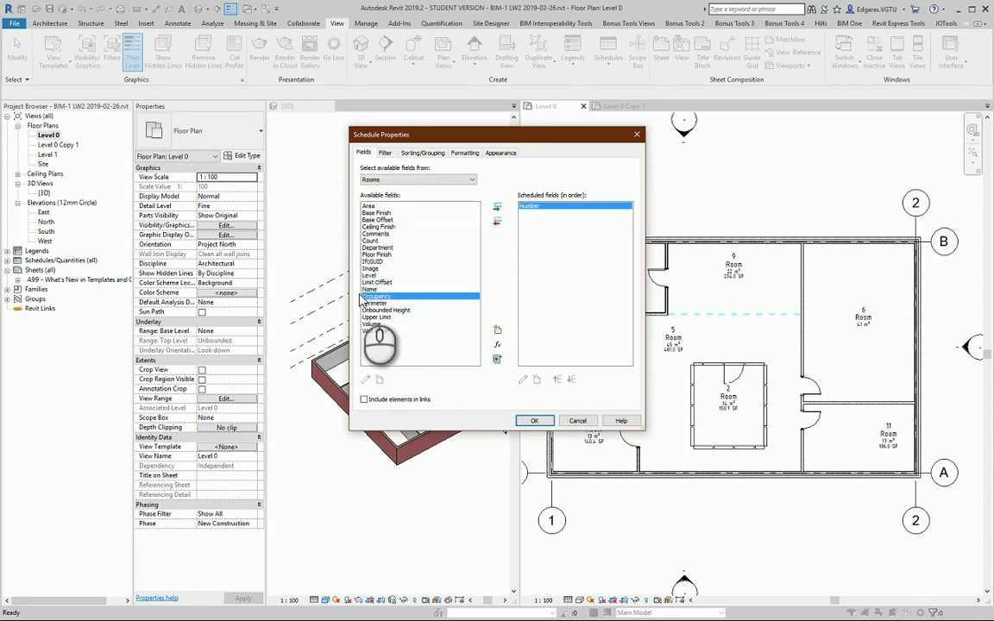
double_click(377, 290)
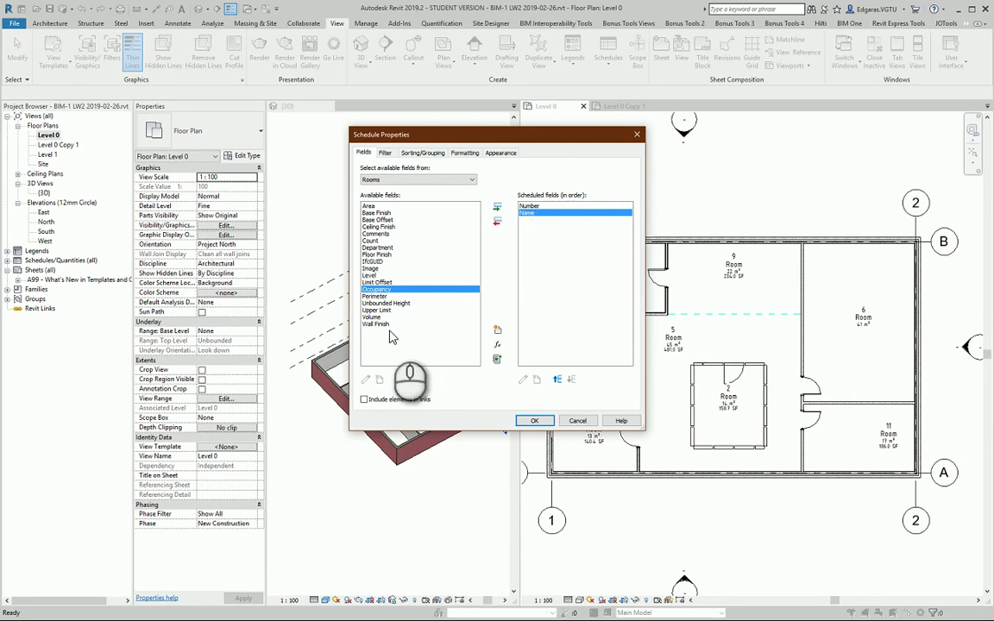
double_click(373, 242)
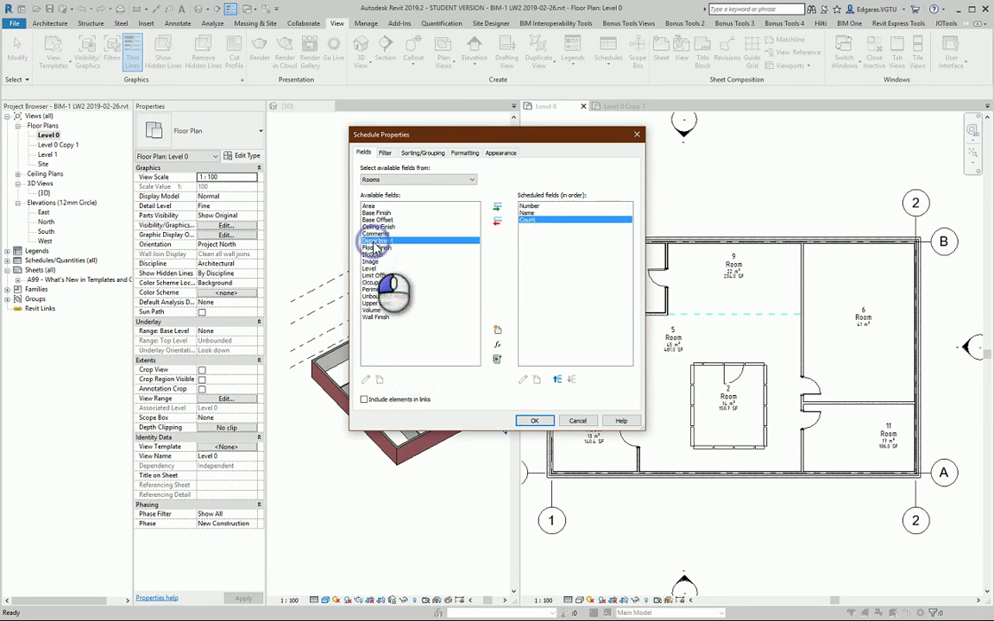
double_click(402, 207)
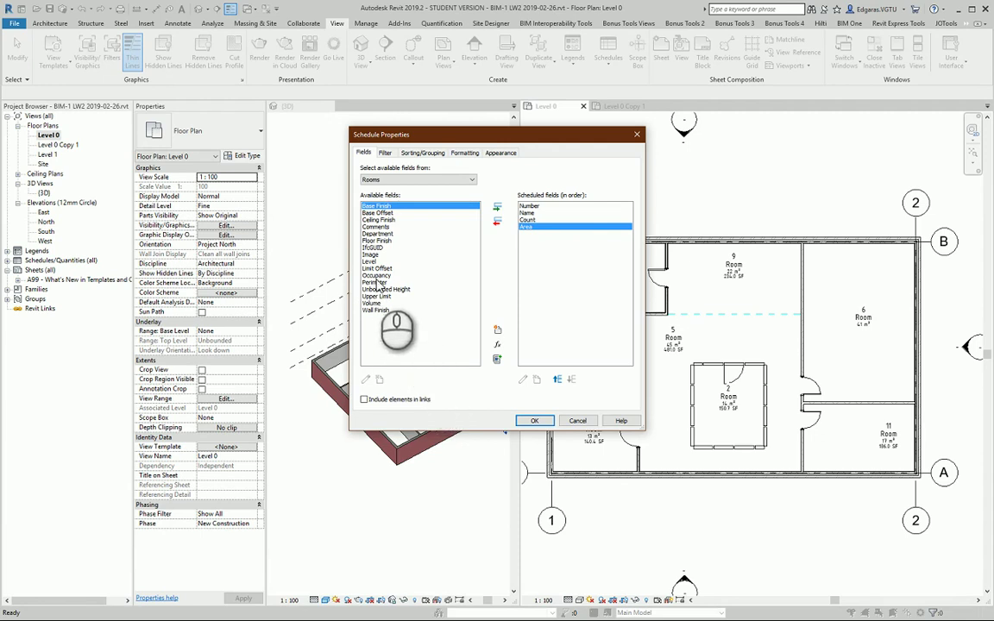
drag(377, 271, 383, 265)
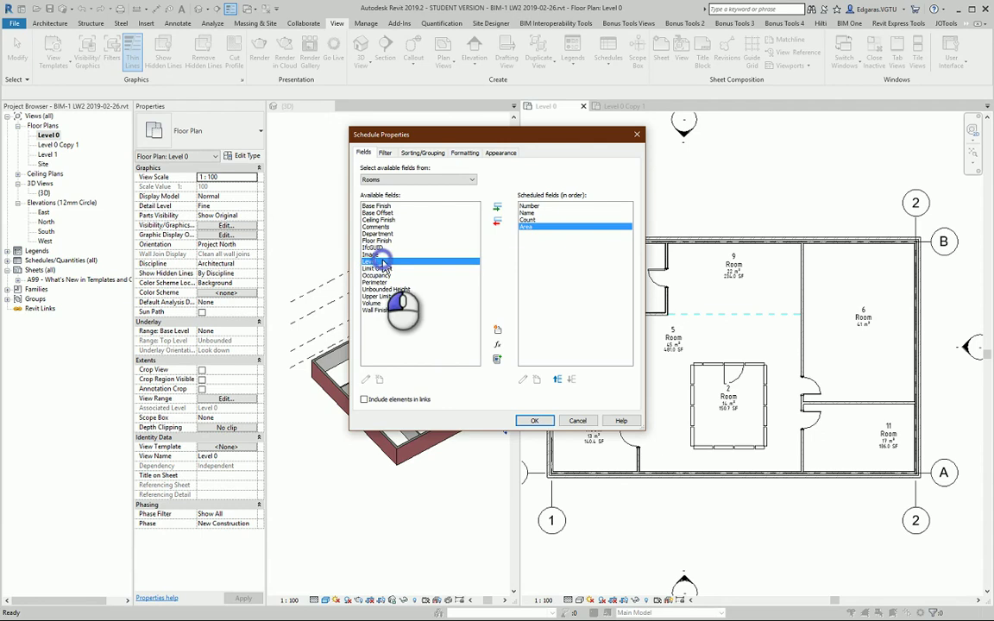
double_click(383, 264)
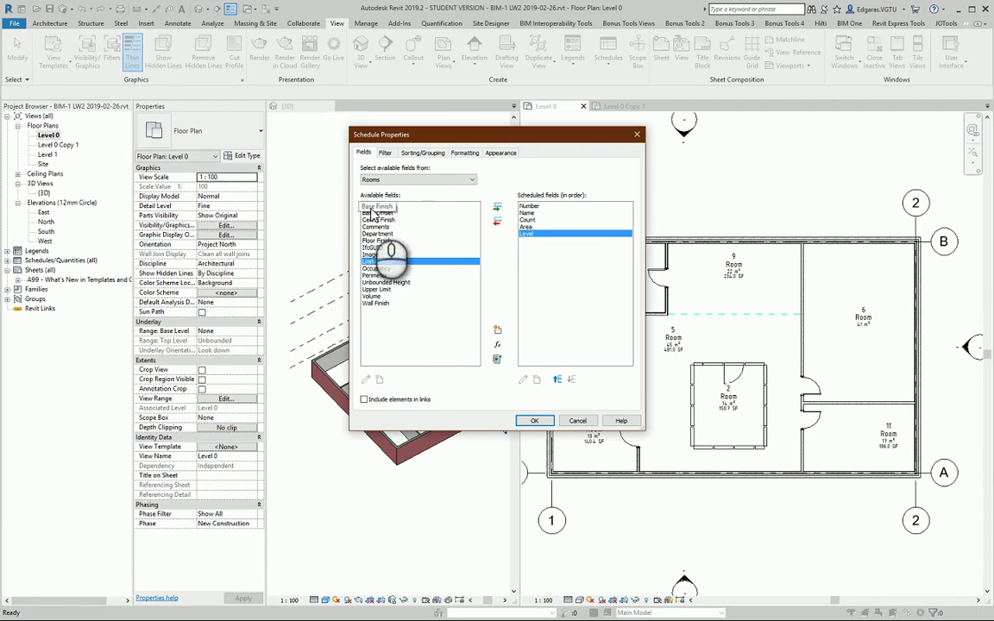
Add a filter so the schedule only lists rooms where Level equals Level 0.
click(385, 153)
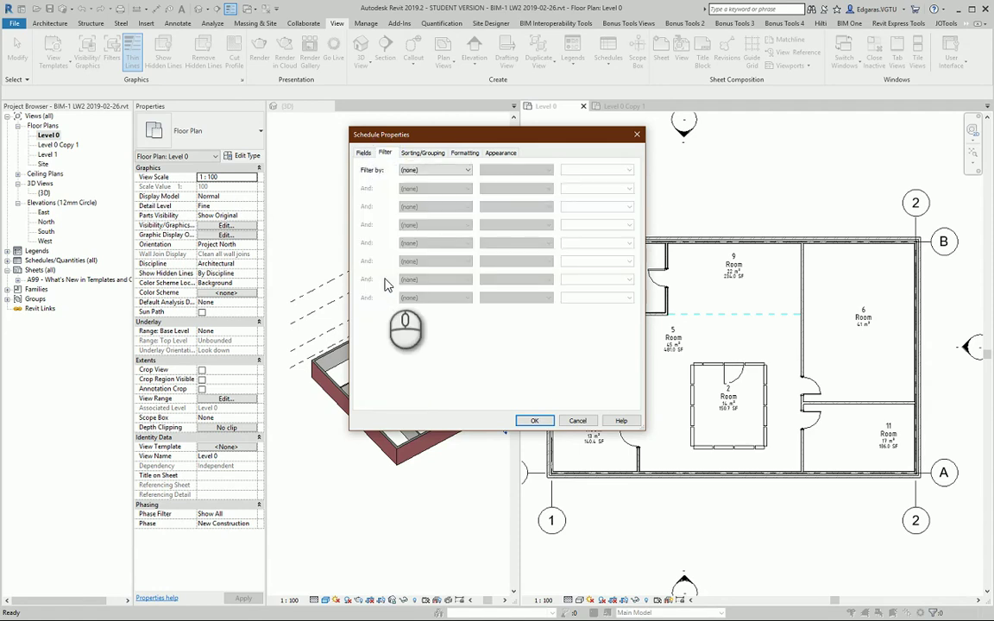
click(452, 172)
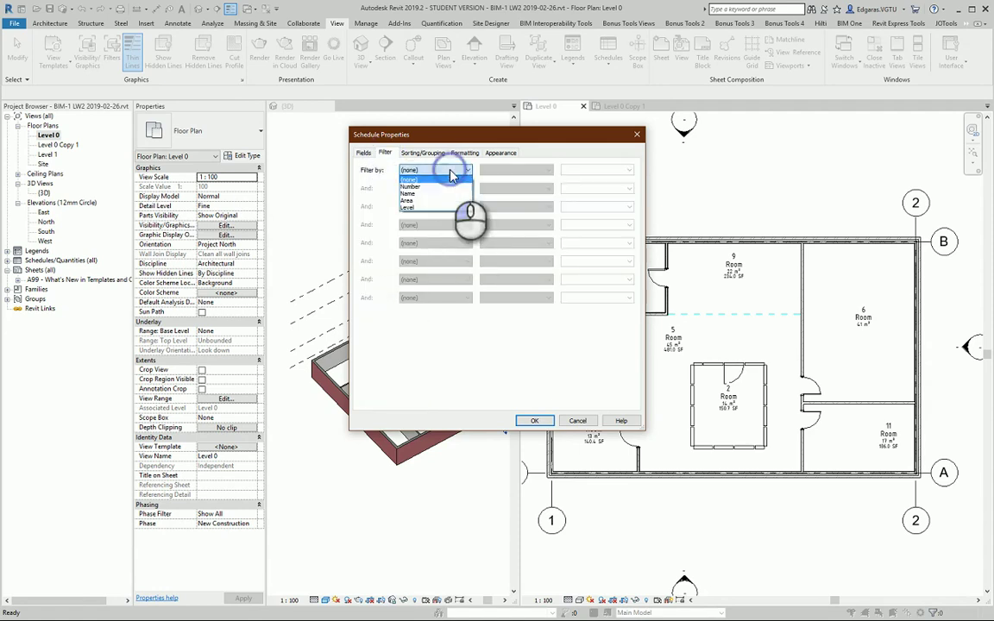
click(434, 209)
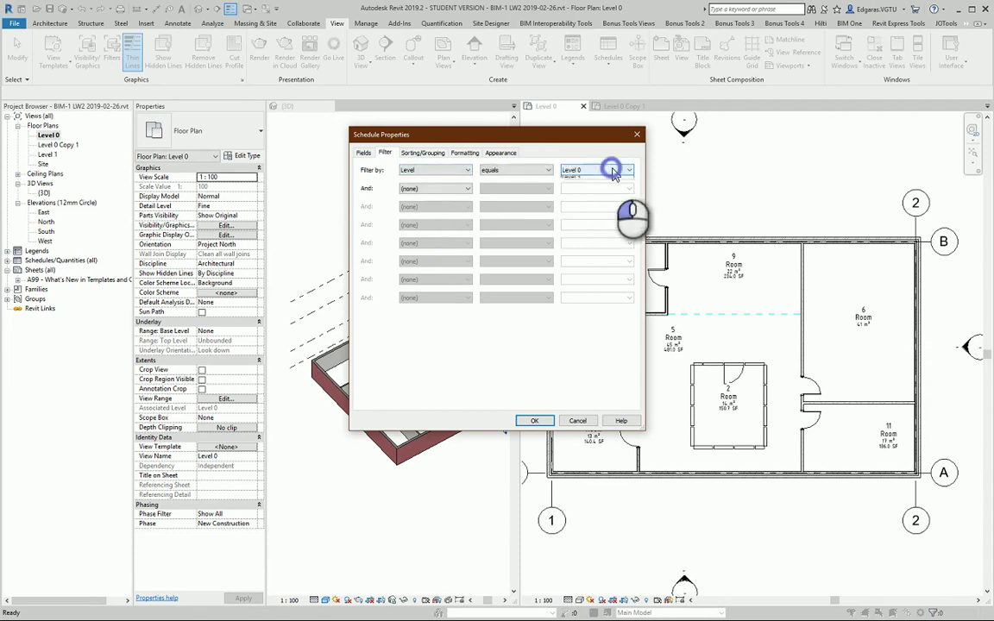
click(609, 170)
click(579, 181)
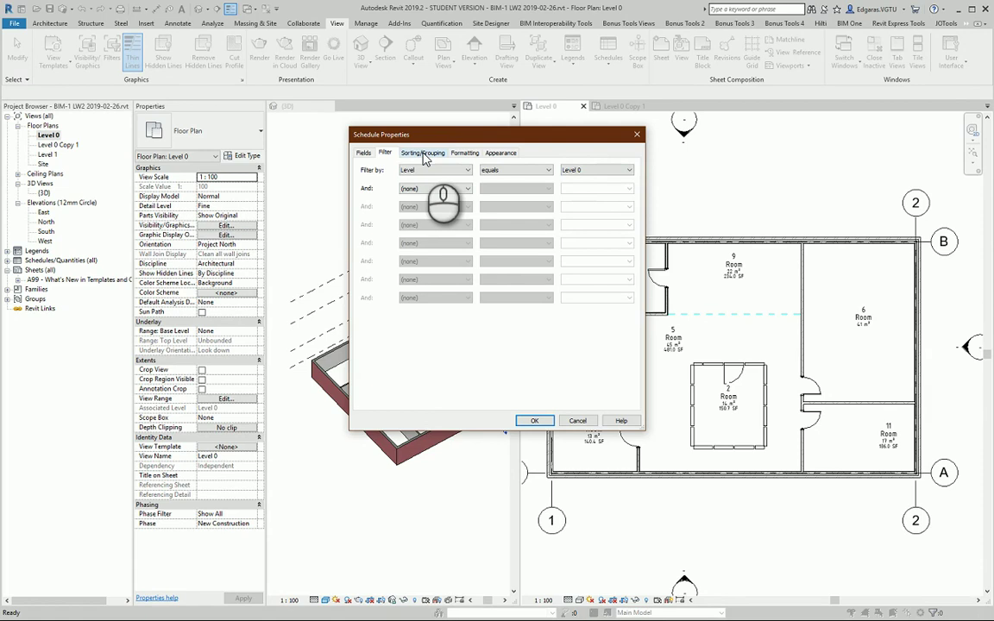
Sort the schedule by Number, then by Name.
click(423, 153)
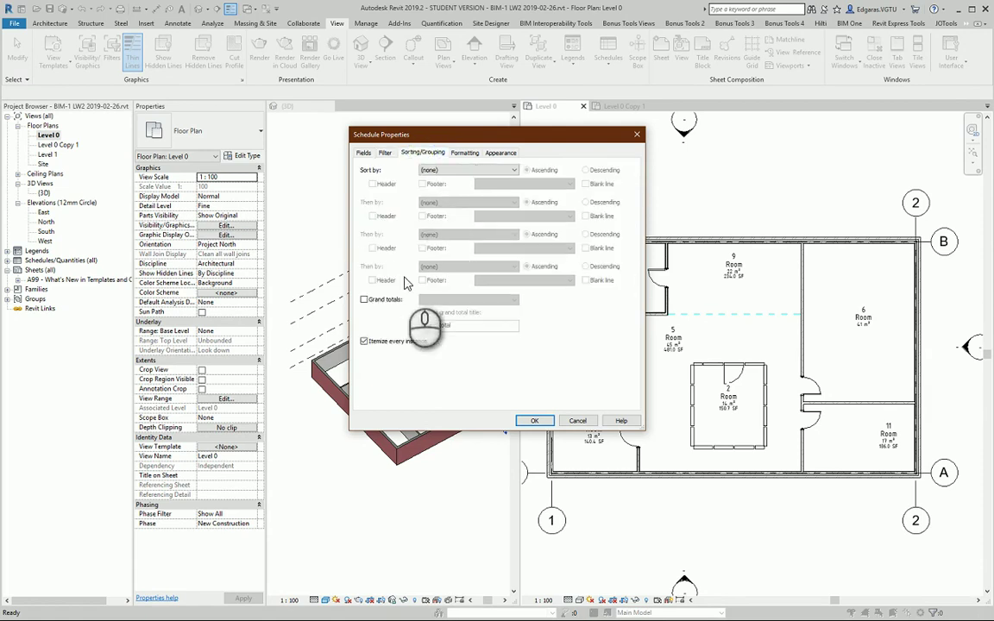
click(433, 170)
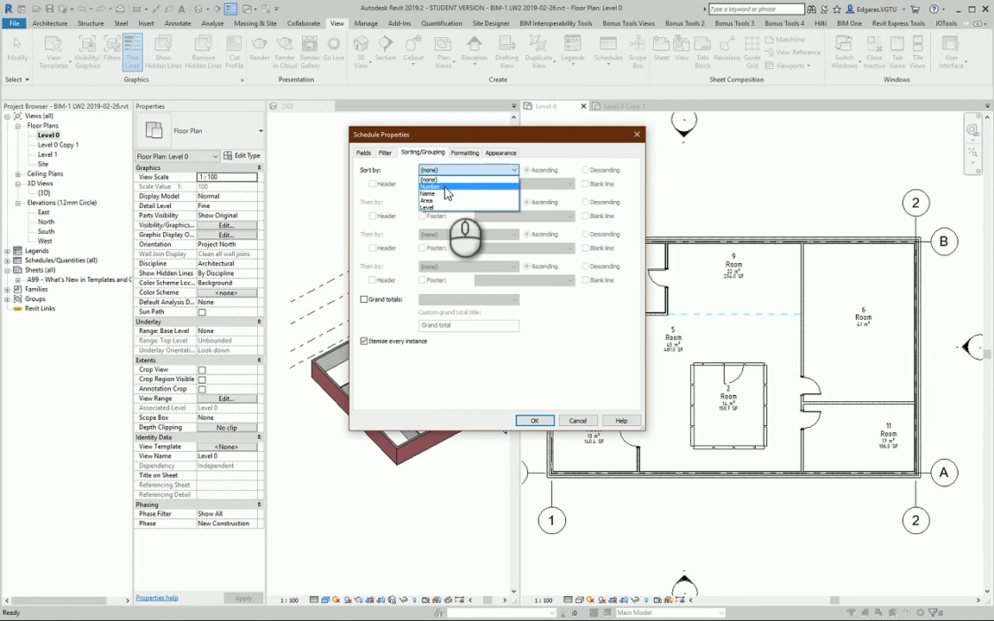
click(445, 187)
click(440, 202)
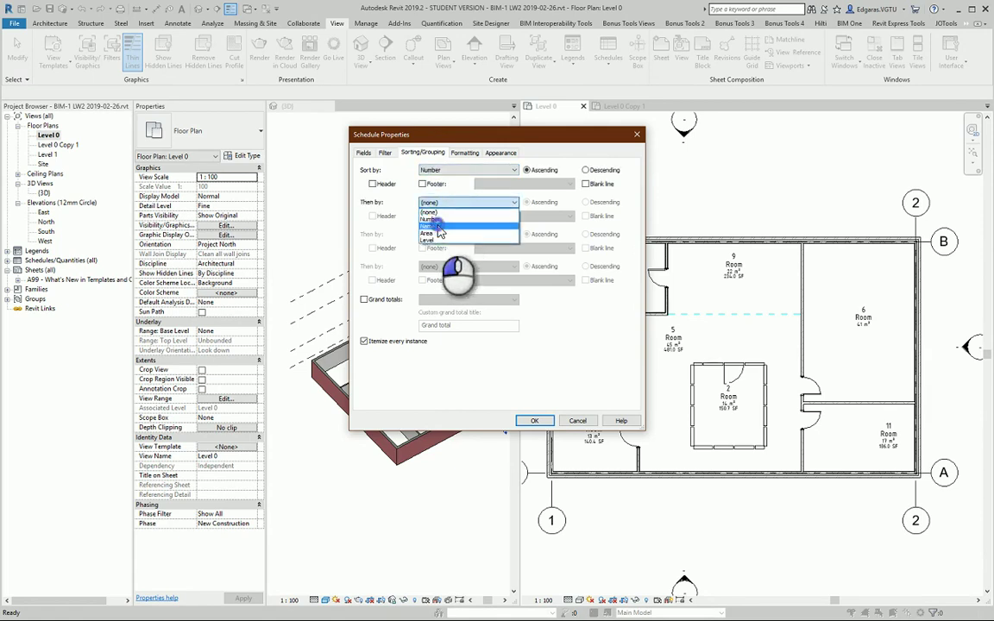
click(436, 226)
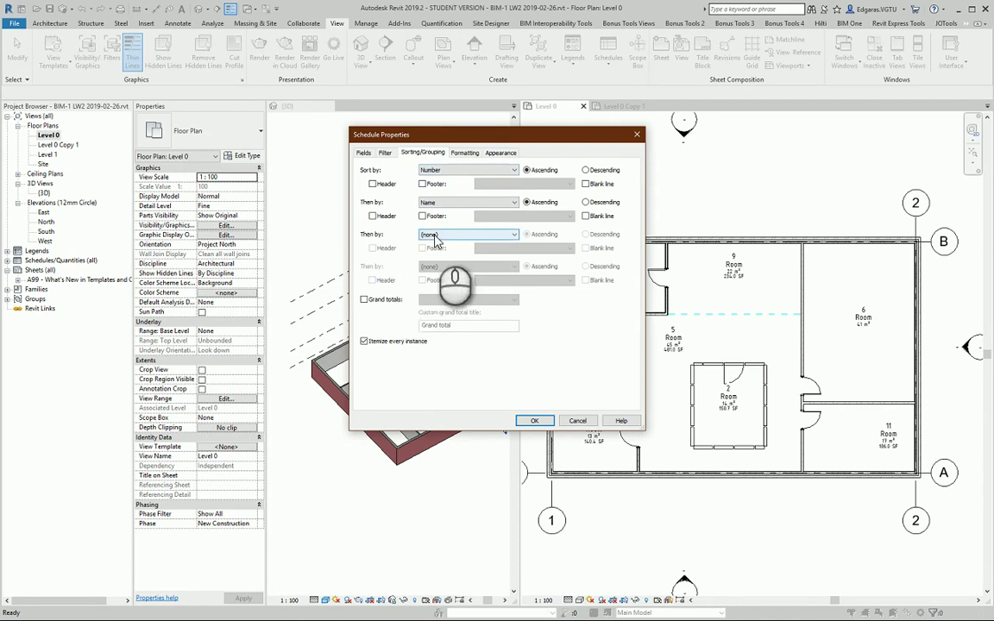
Turn on grand totals showing 'Title and totals', keeping the title 'Grand total'.
click(365, 300)
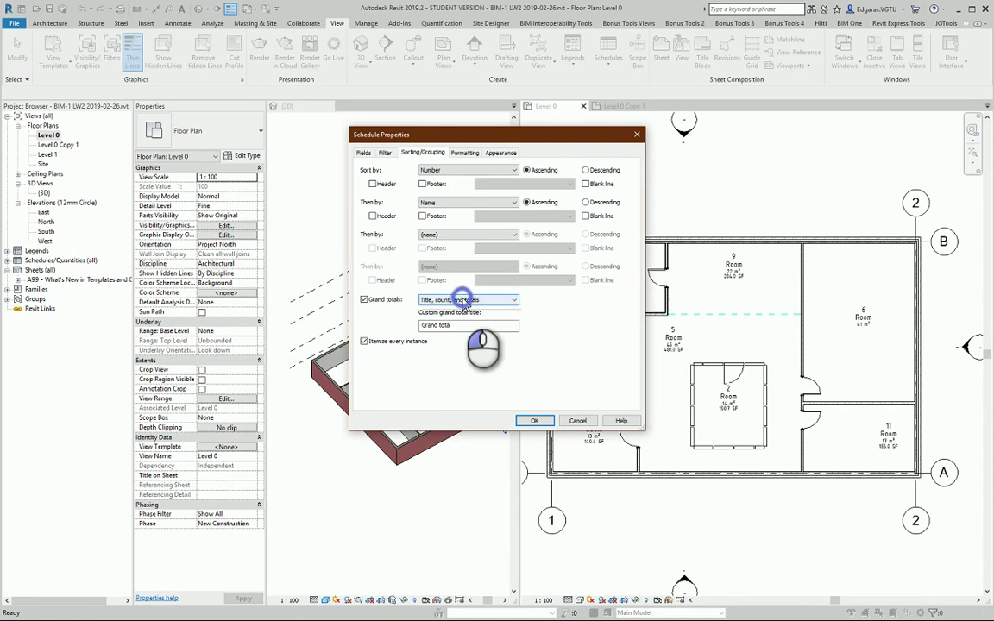
click(463, 299)
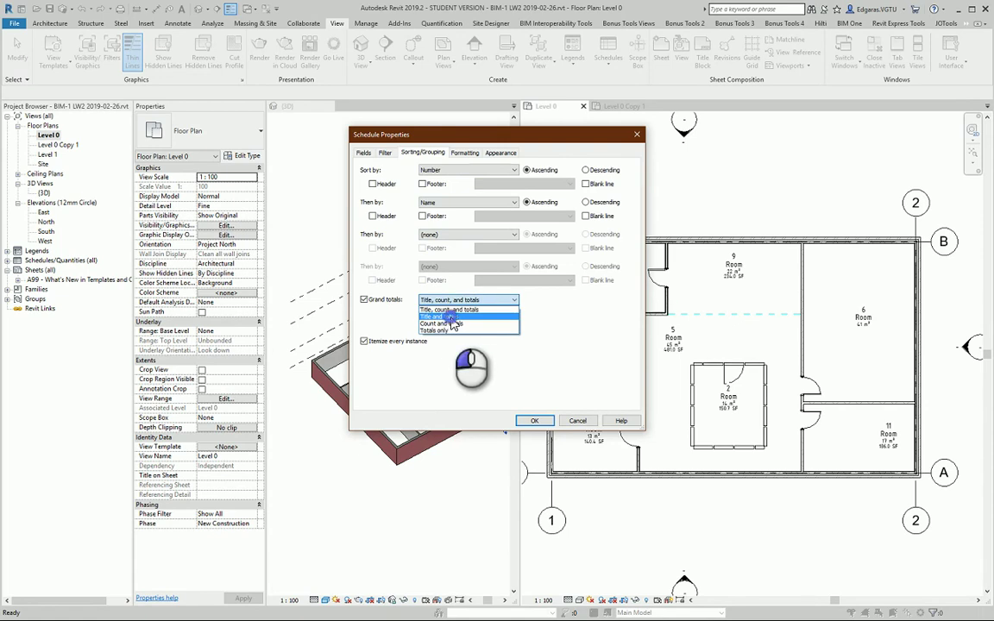
click(452, 320)
click(485, 325)
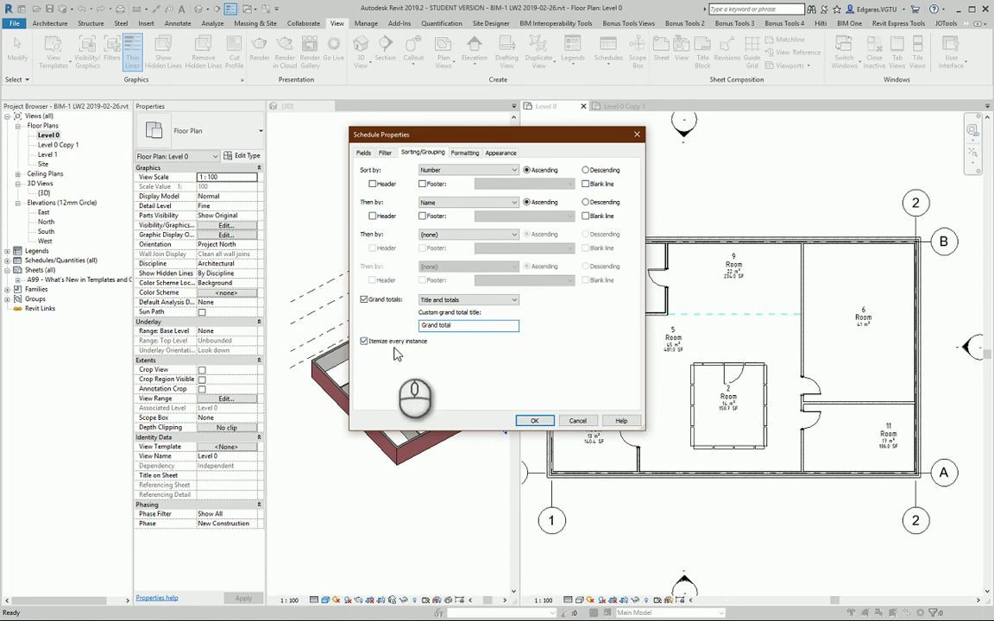
click(466, 153)
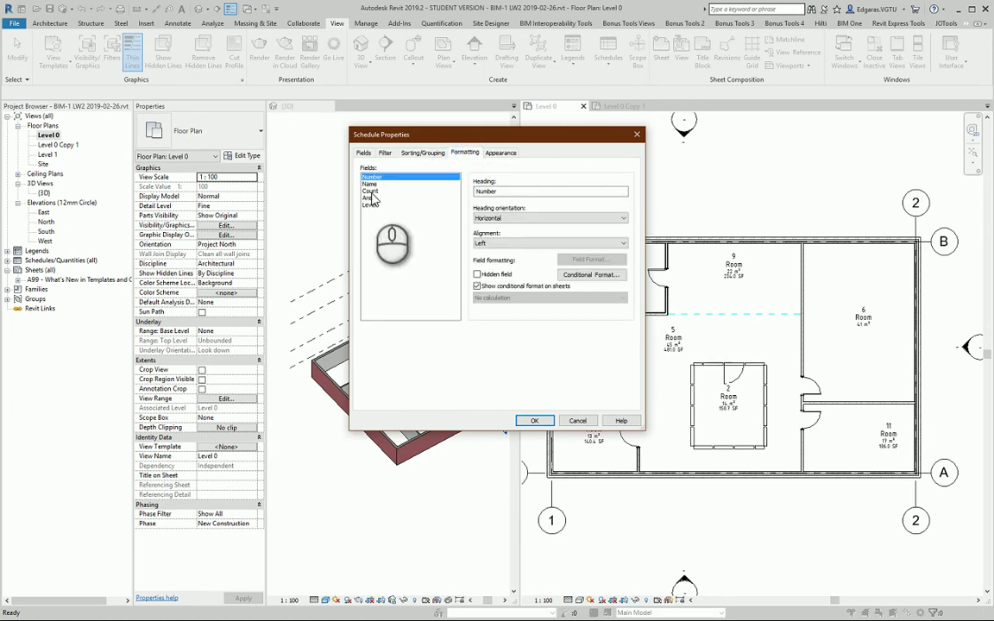
Center-align the Number, Count and Area columns.
click(497, 246)
click(497, 261)
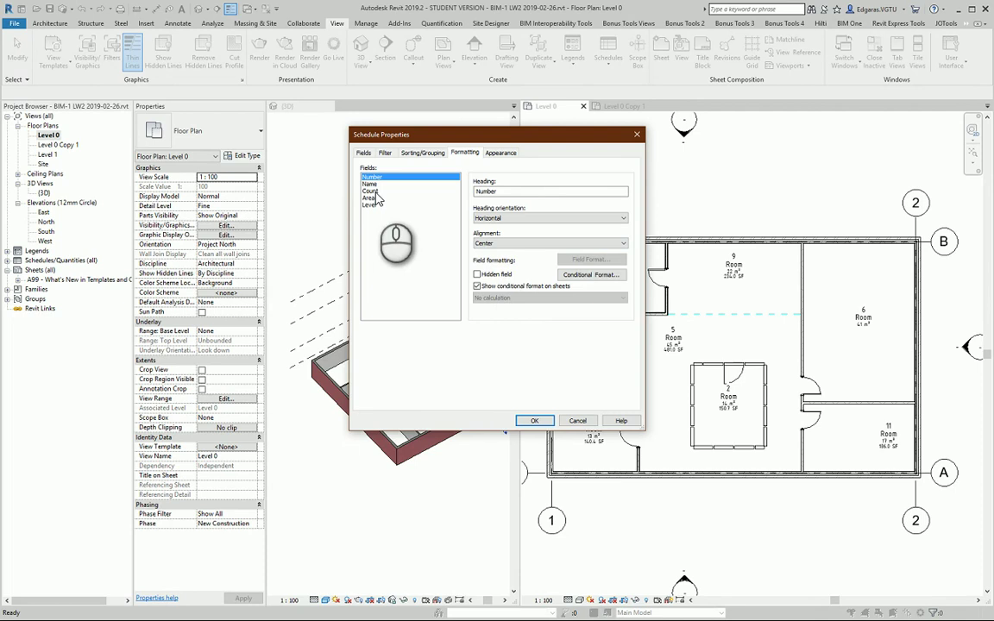
click(380, 191)
click(489, 245)
click(496, 262)
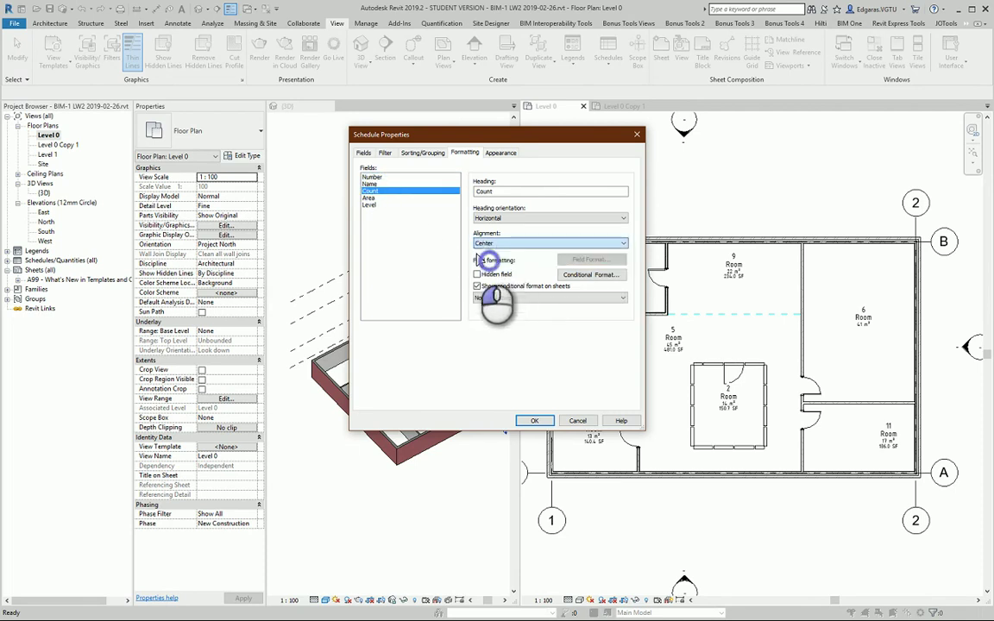
click(369, 198)
click(480, 243)
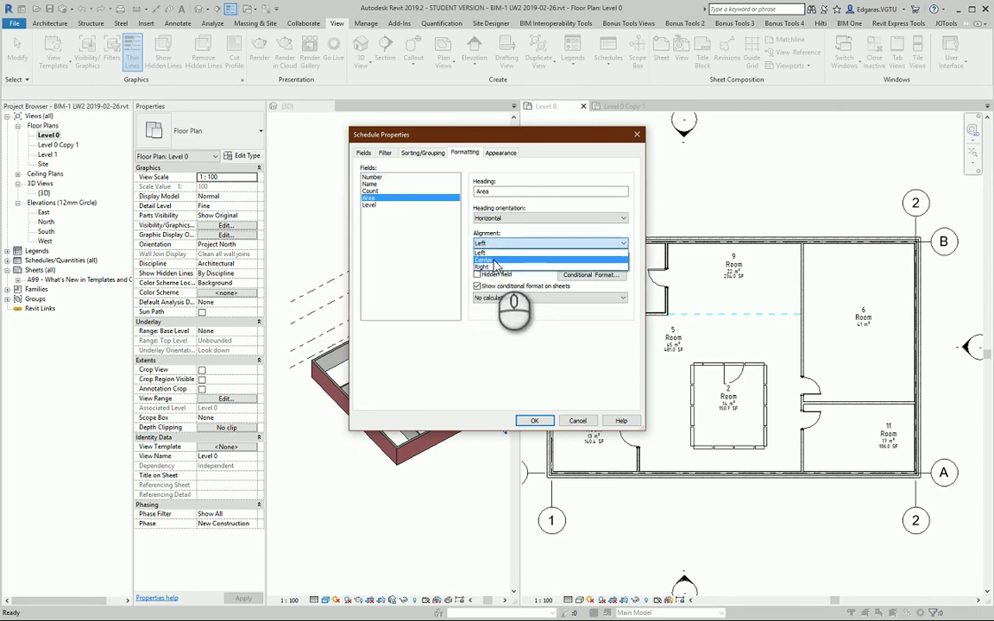
click(501, 261)
Make the Area column calculate totals and bring up its field number format.
click(380, 205)
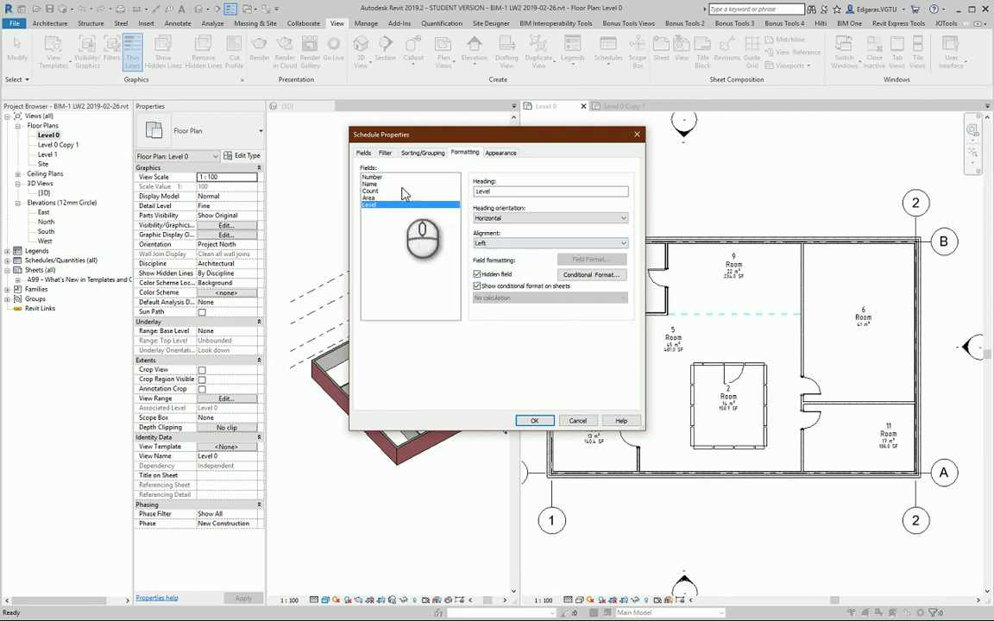
click(371, 198)
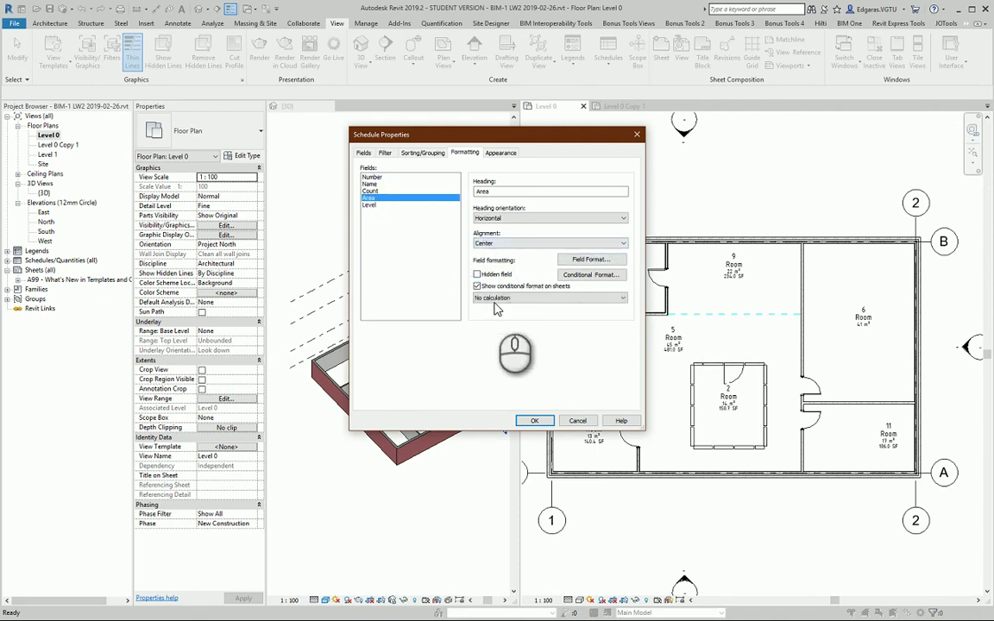
click(513, 297)
click(501, 316)
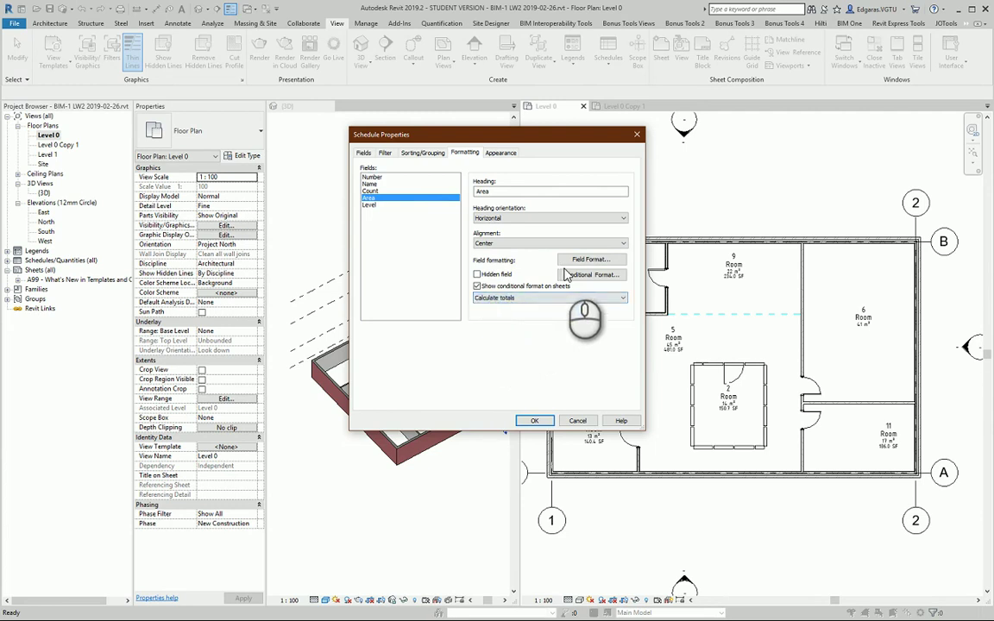
click(588, 260)
drag(525, 193, 476, 211)
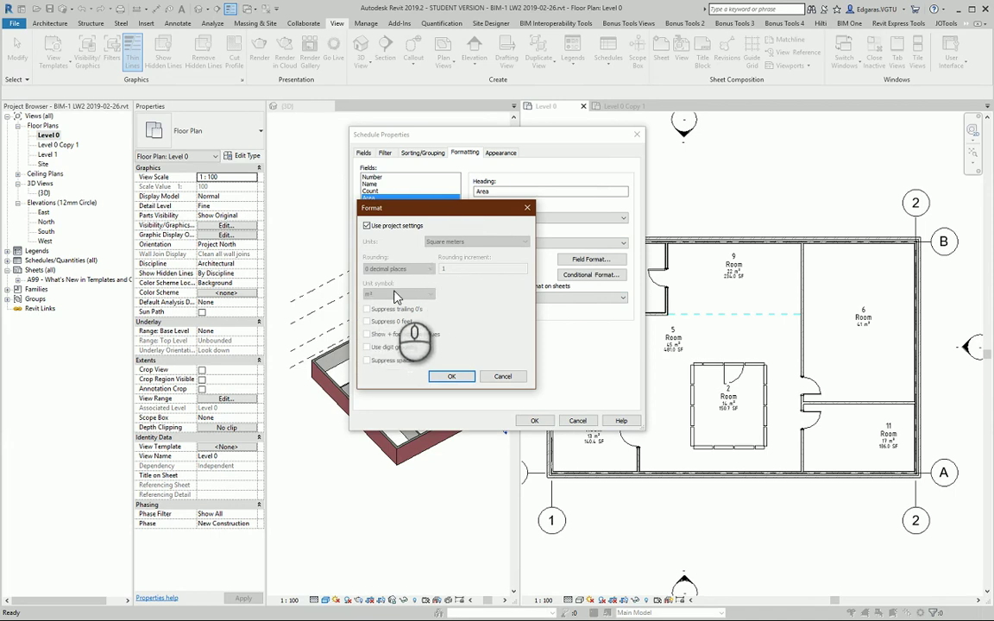
Format Area values independently of project settings, rounded to 2 decimal places.
click(398, 226)
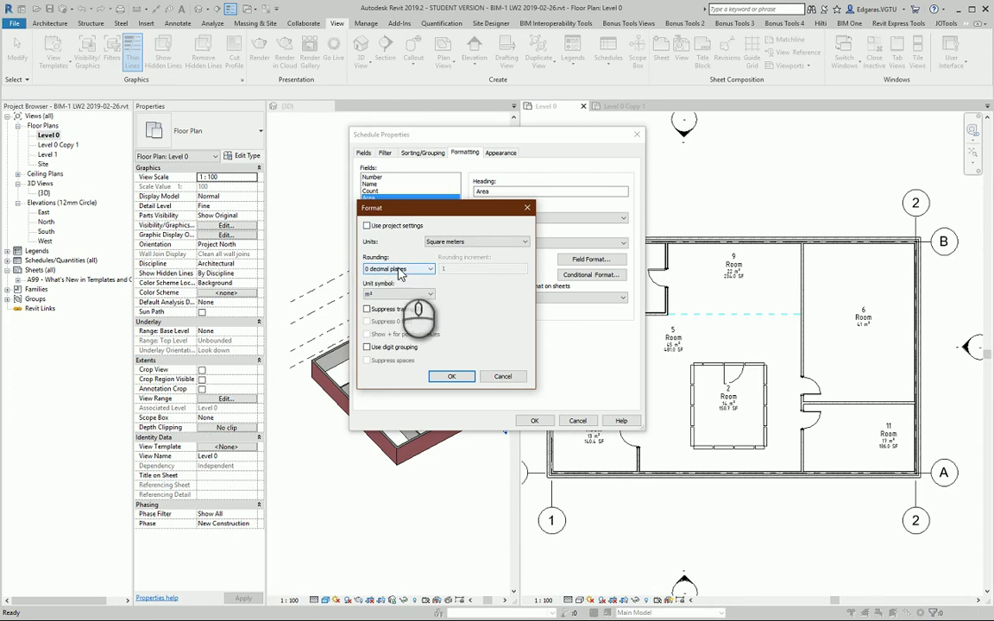
click(425, 269)
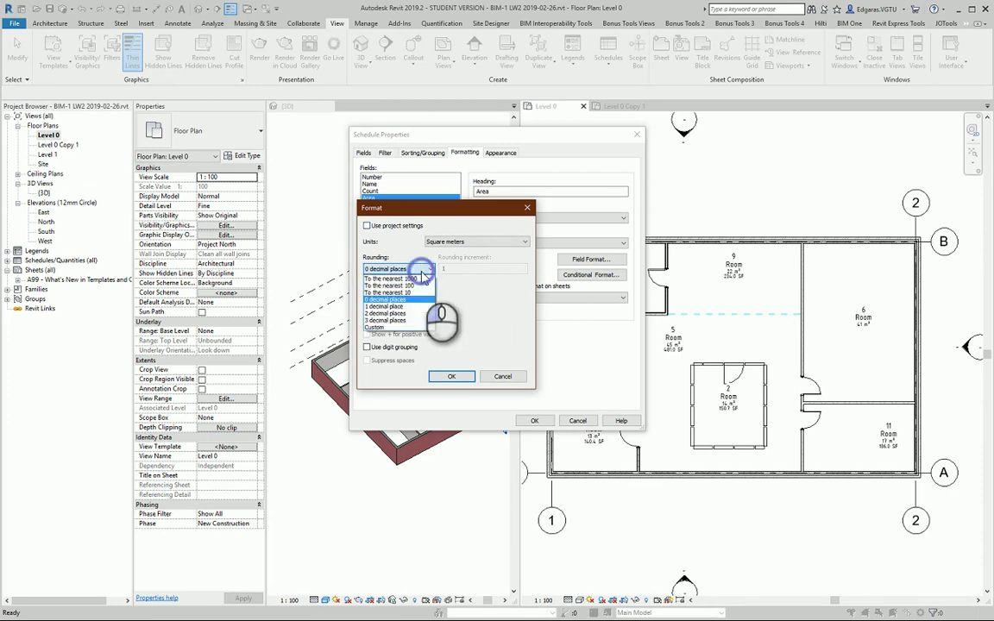
click(400, 314)
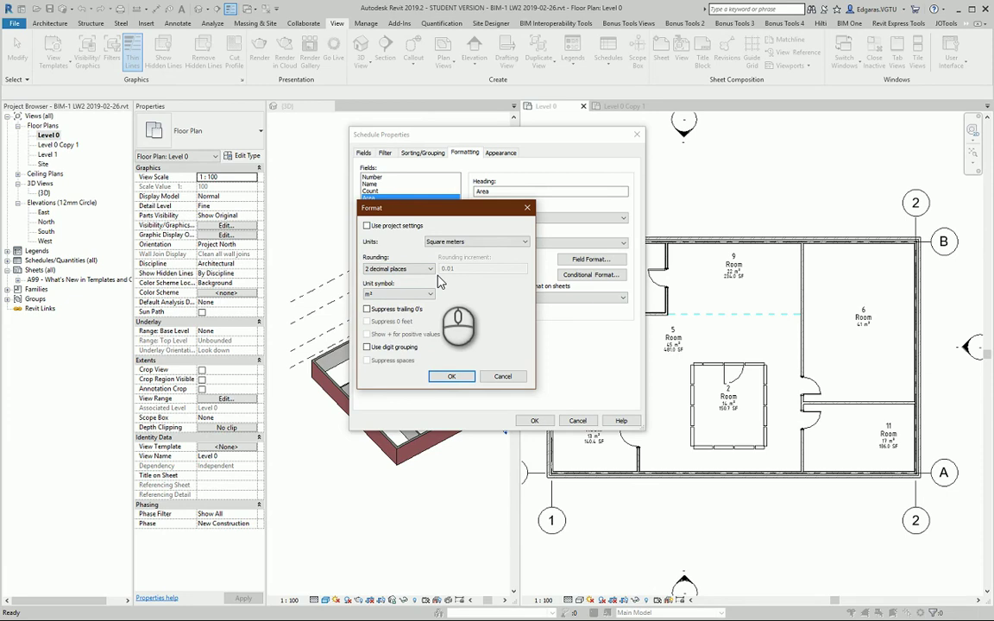
click(453, 377)
Set the Count column to calculate totals.
click(371, 191)
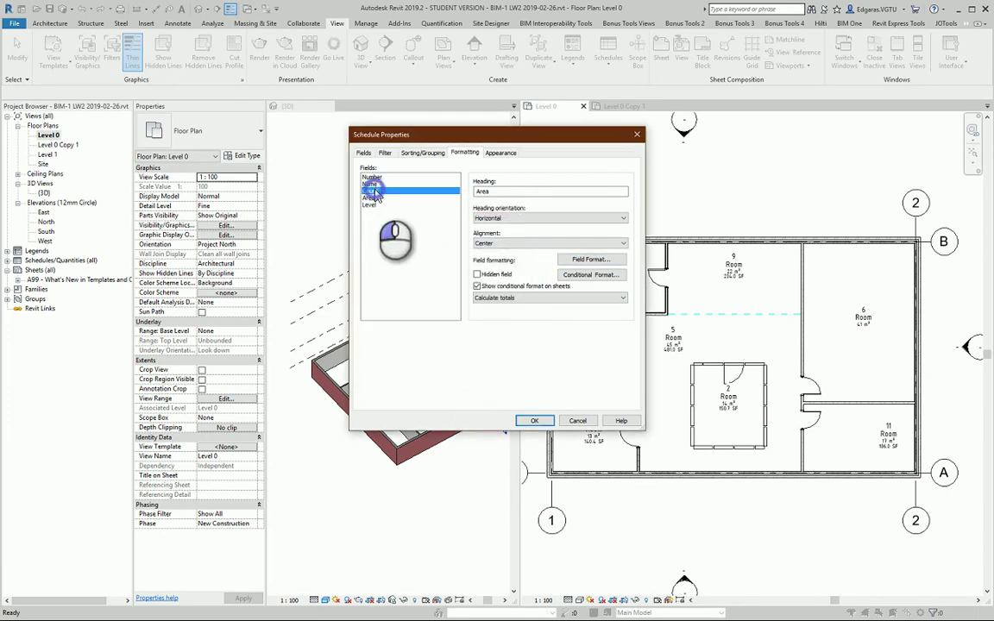
click(527, 298)
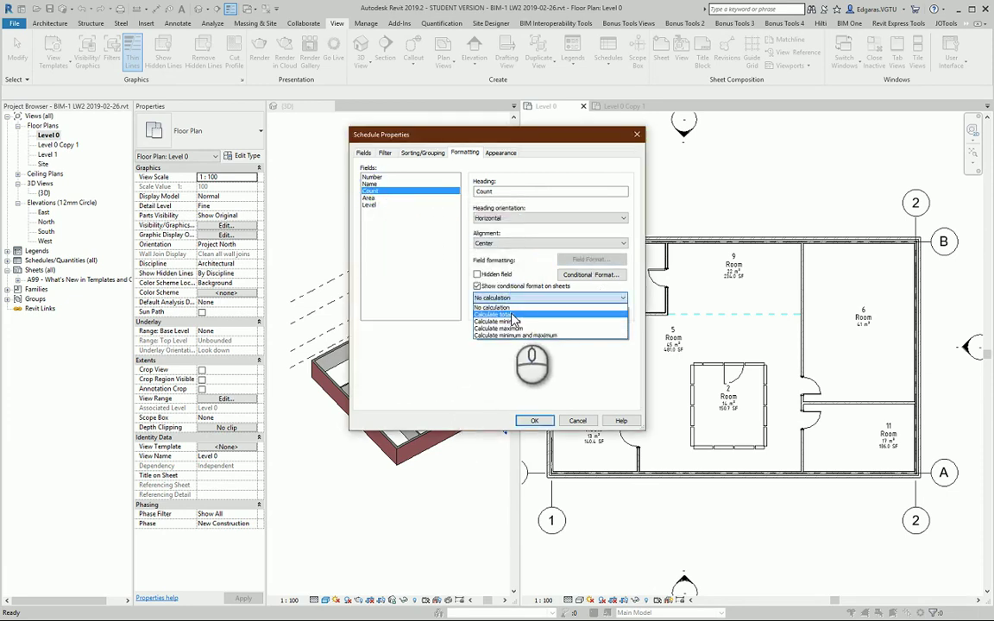
click(515, 318)
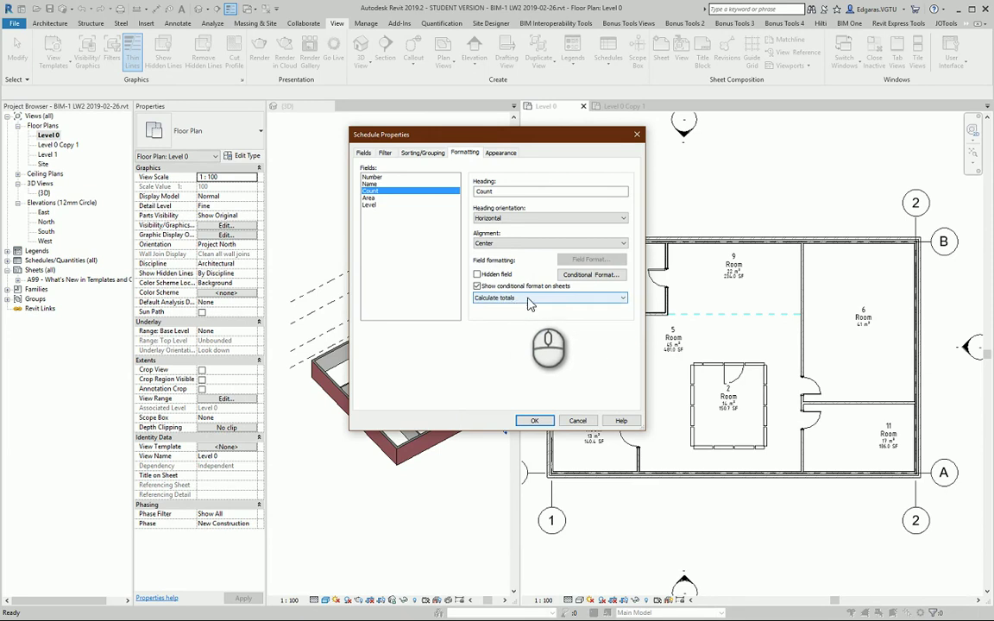
click(372, 177)
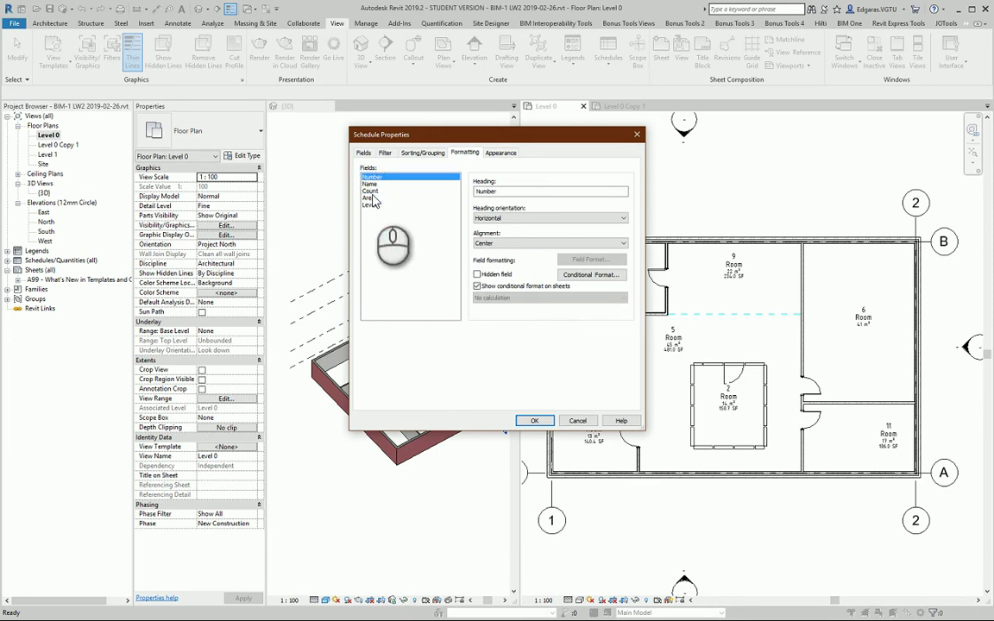
Remove the blank row before data; use 3.5mm Arial title, 2.5mm Arial header and body text.
click(501, 154)
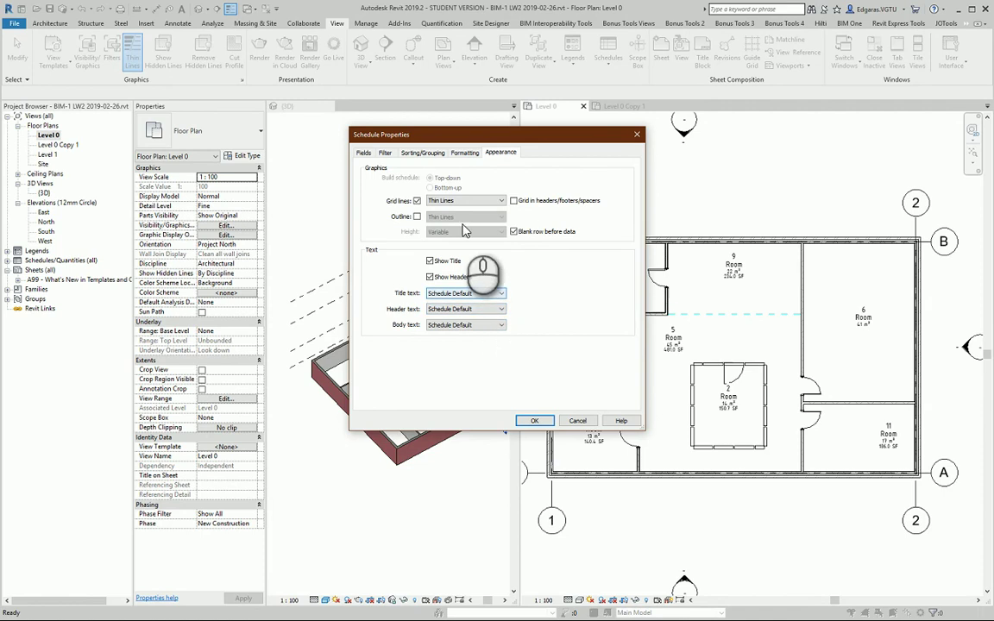
click(559, 233)
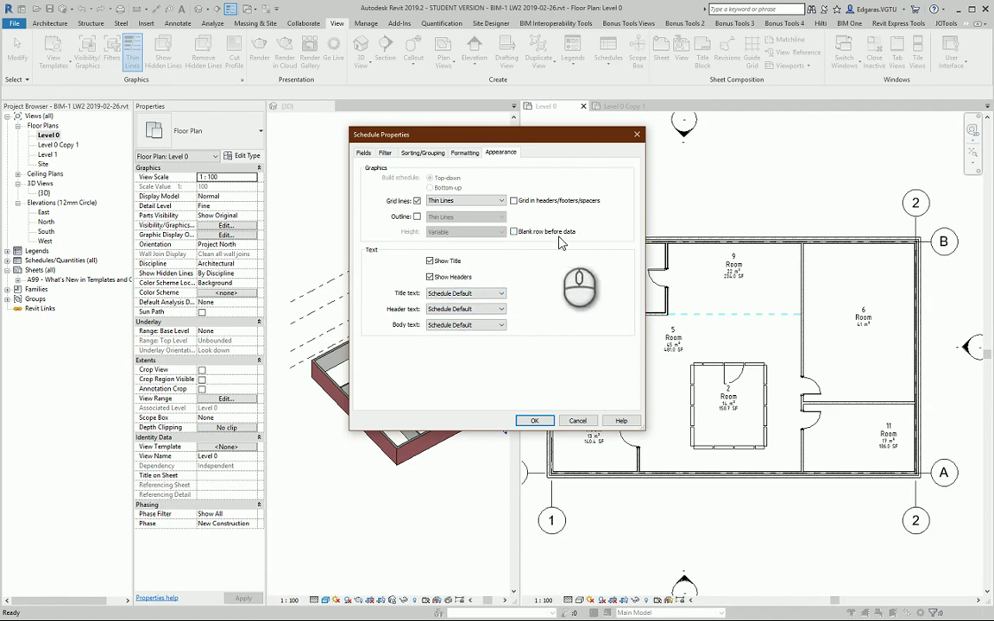
click(457, 296)
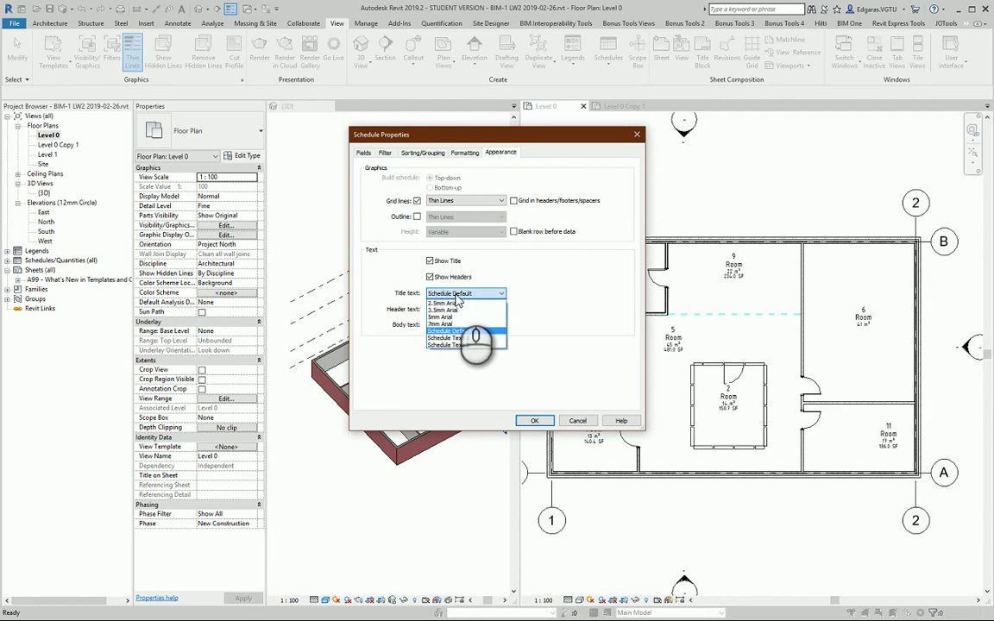
click(464, 311)
click(466, 309)
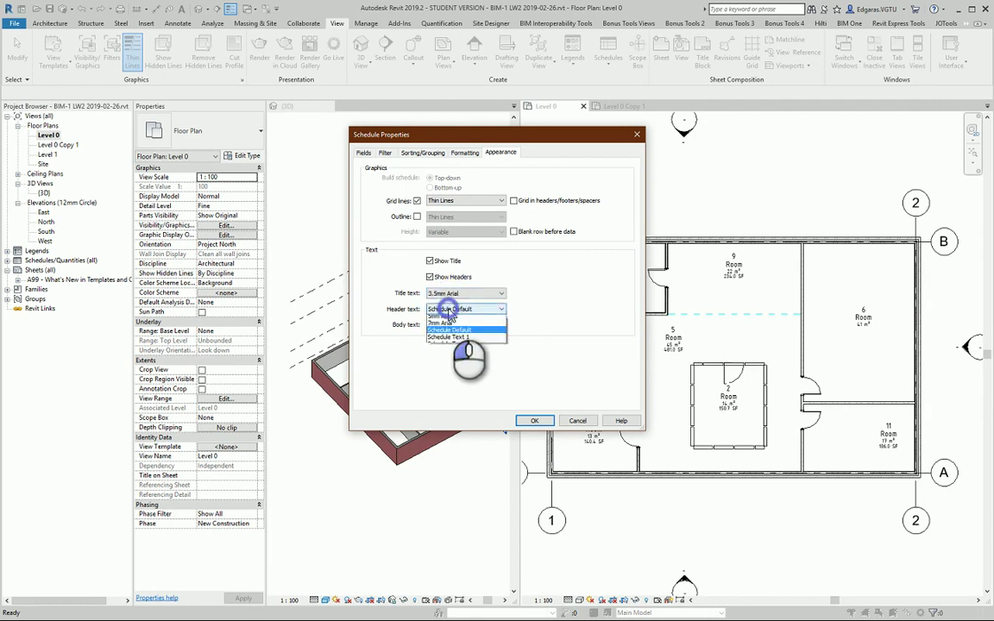
click(445, 319)
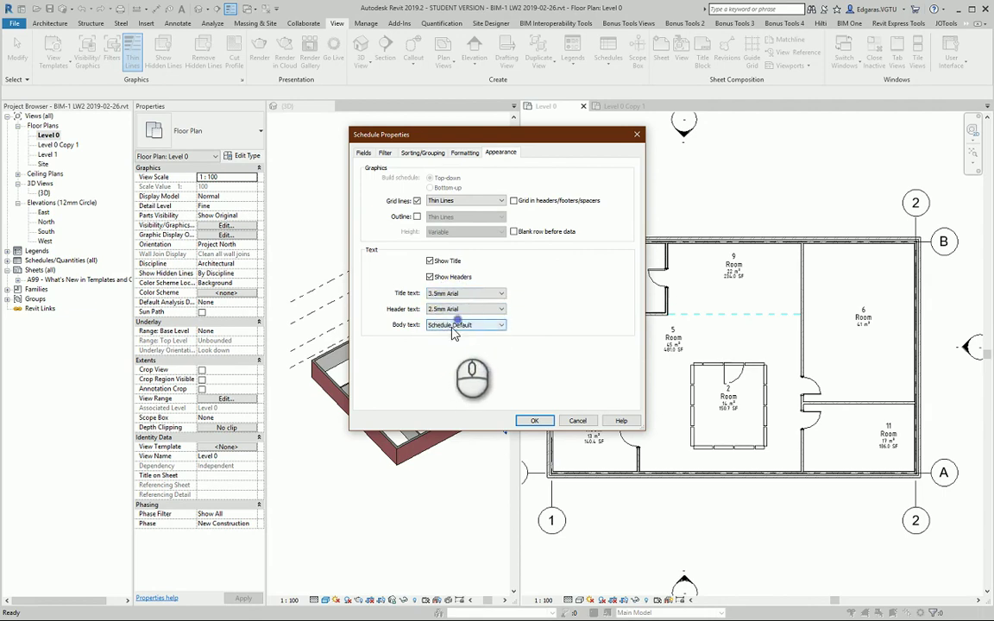
click(453, 326)
click(457, 335)
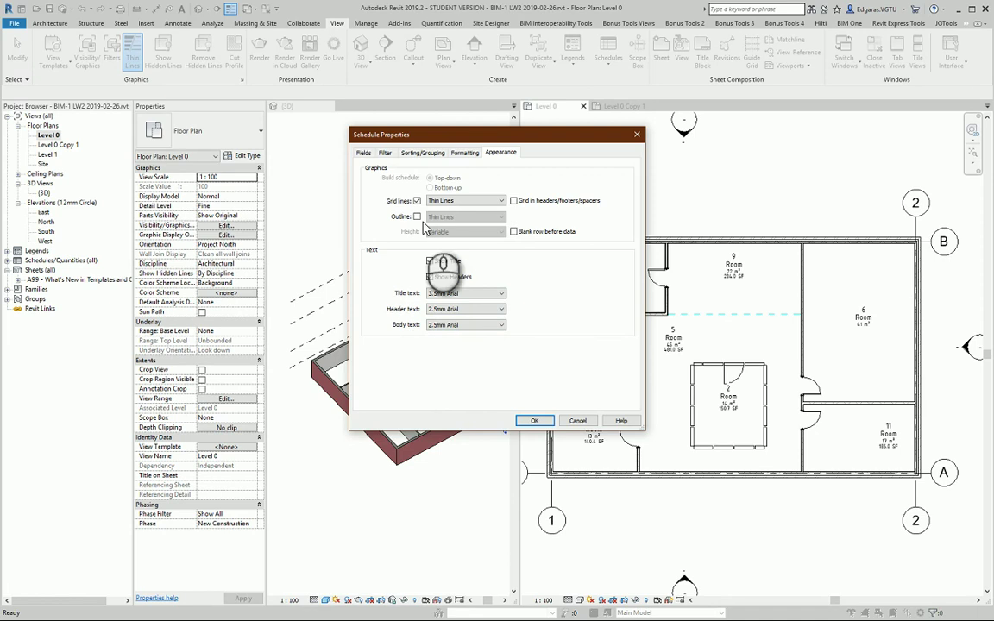
Apply the settings, dock the Room Schedule in the left pane, and rename room 5 'Conferenc room'.
click(533, 419)
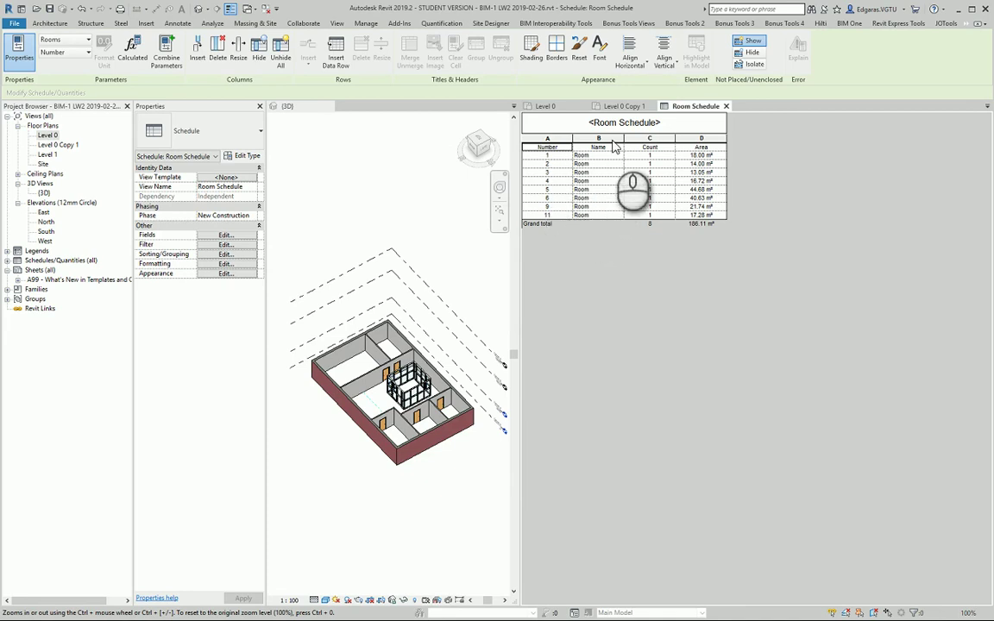
click(684, 106)
drag(687, 111, 364, 115)
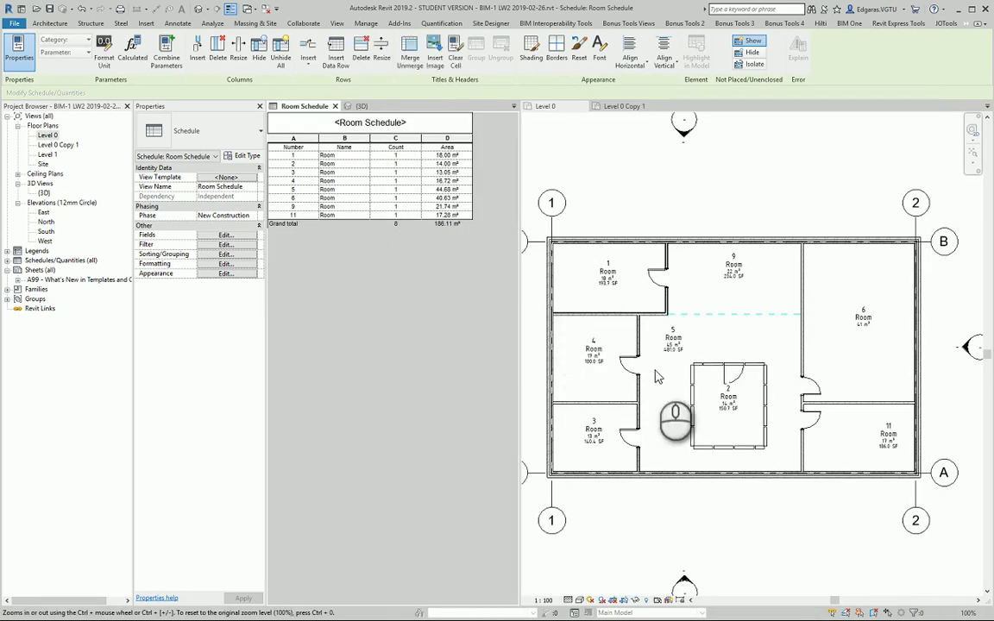
click(346, 191)
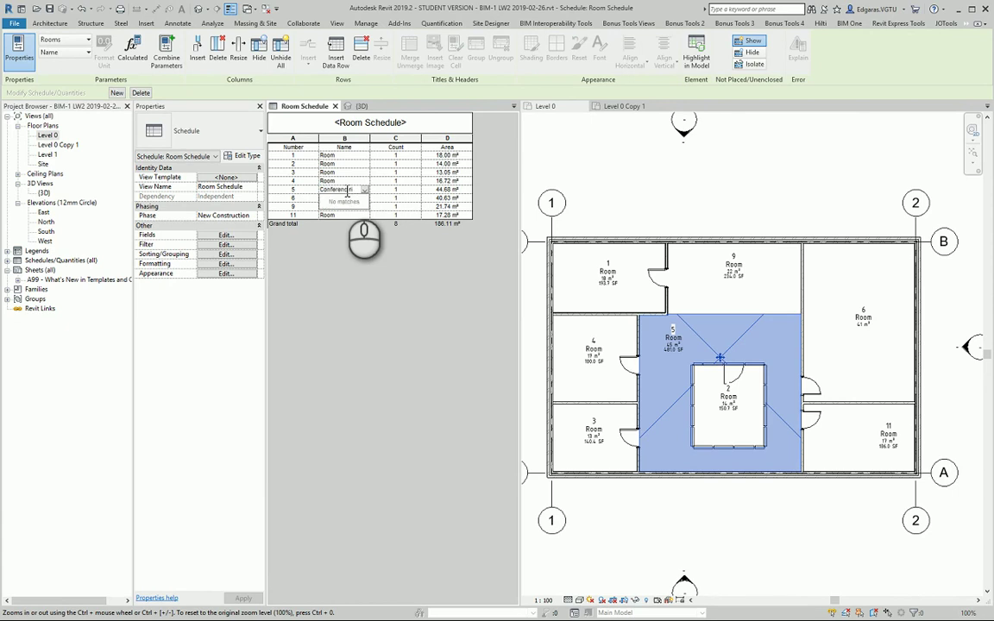
key(Return)
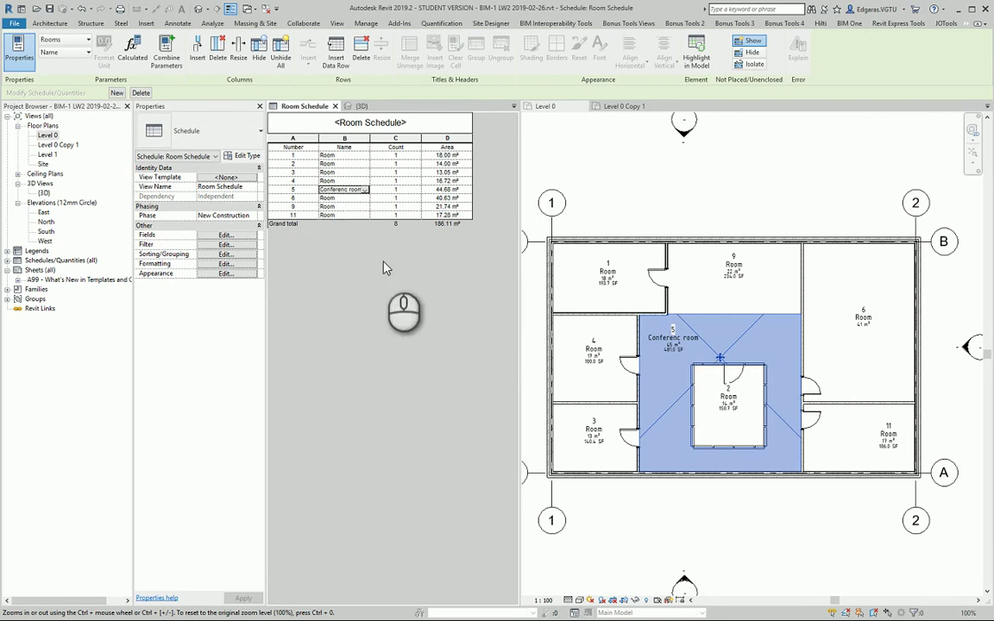
Make the Number column narrower.
click(293, 139)
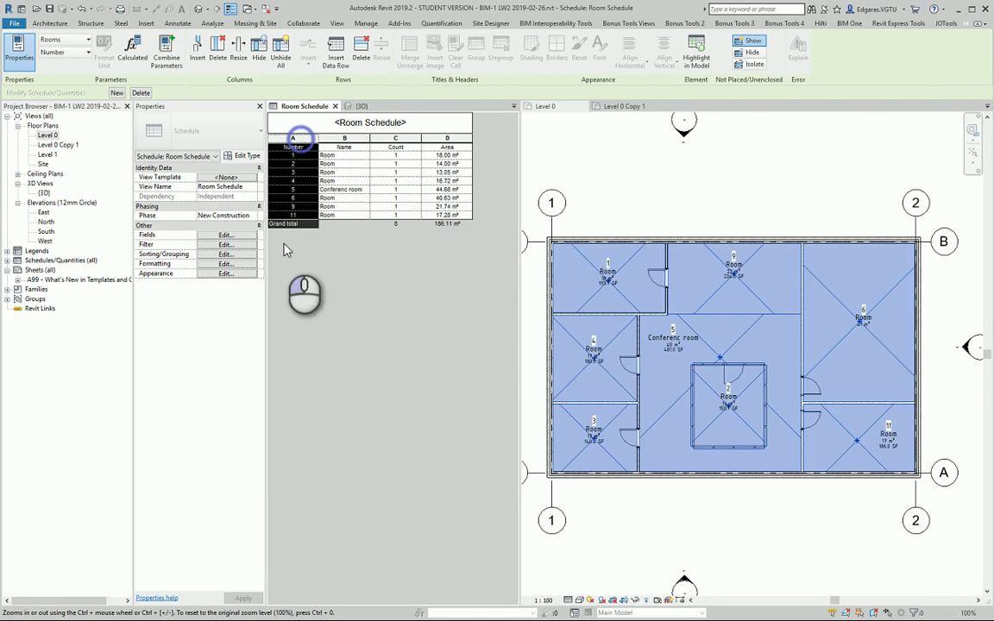
click(240, 61)
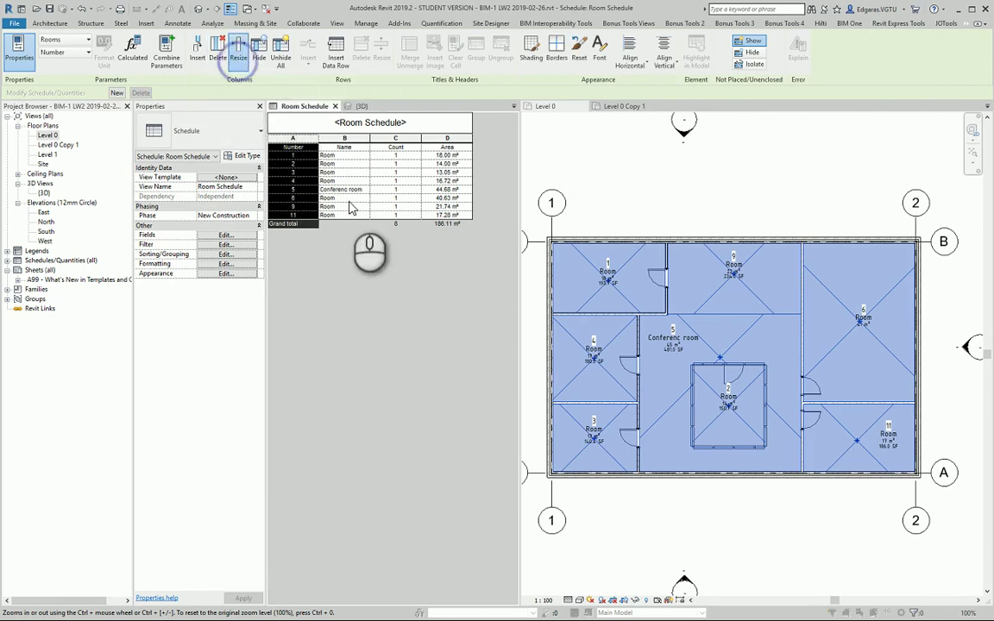
drag(505, 313, 394, 311)
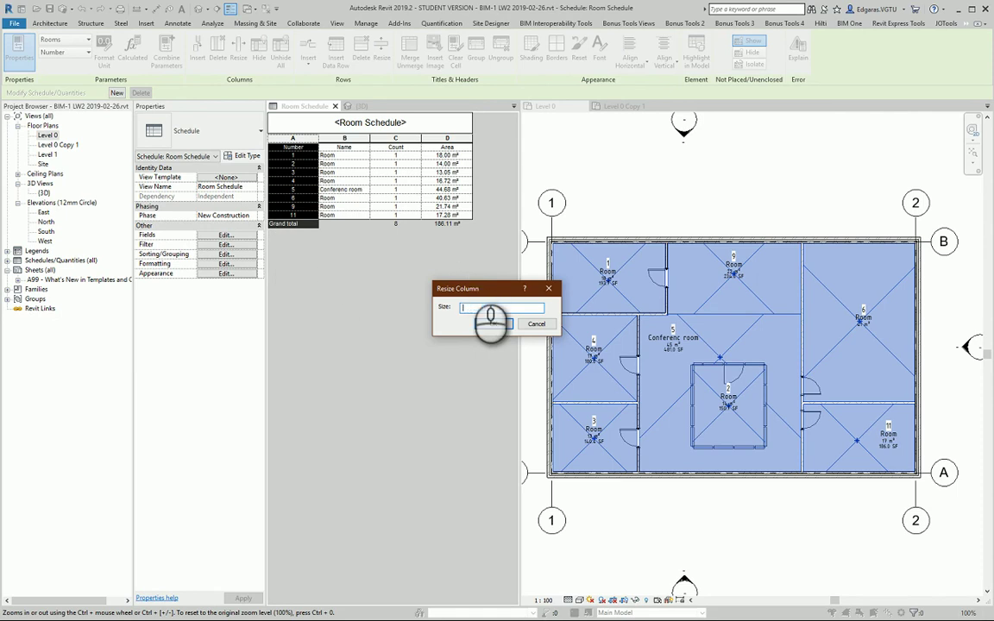
click(498, 325)
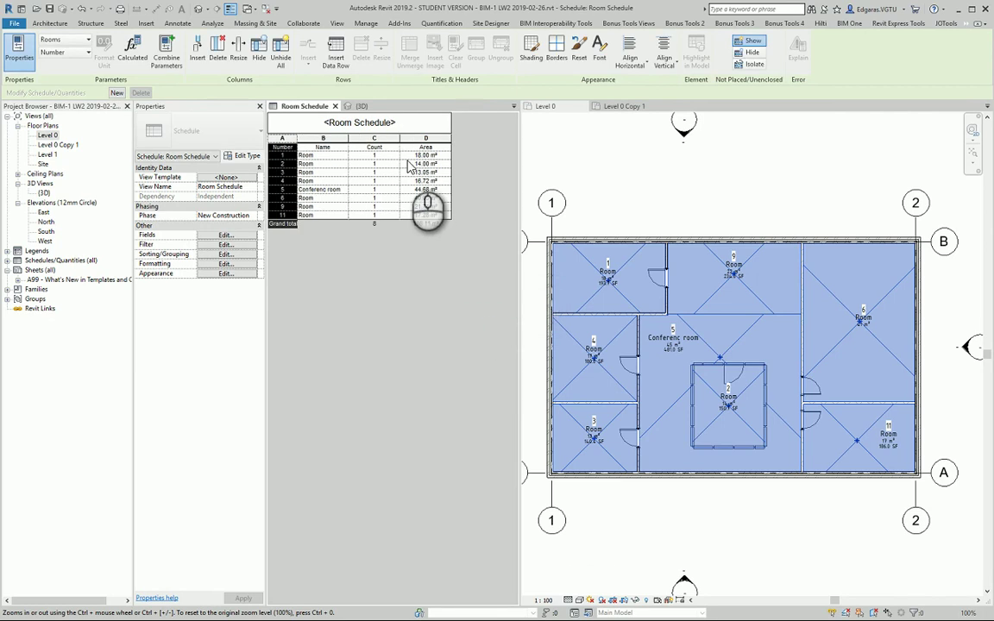
Resize the Name column to a width of 25.
click(324, 138)
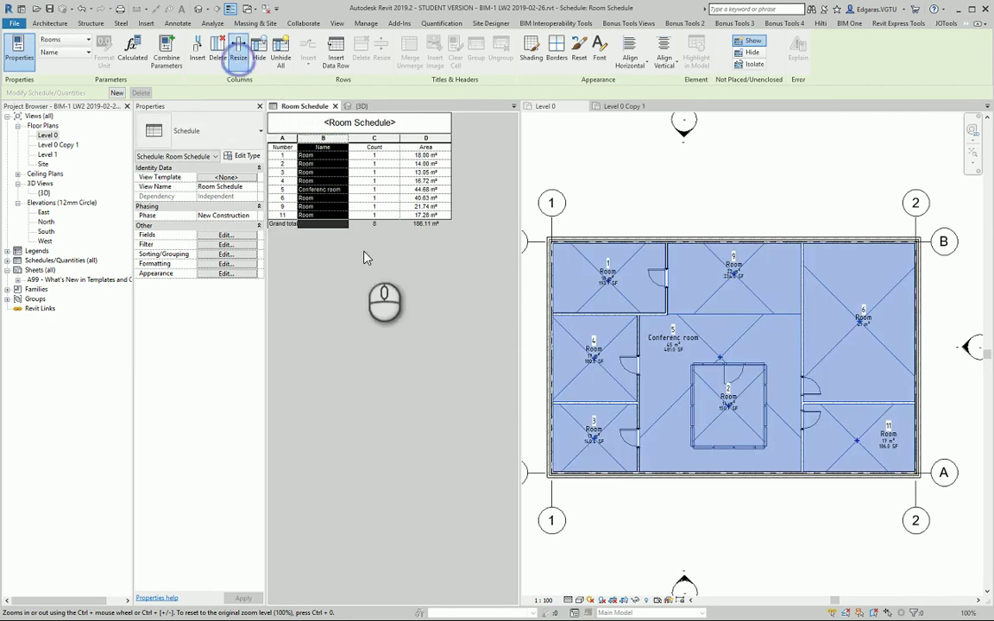
click(238, 50)
double_click(499, 307)
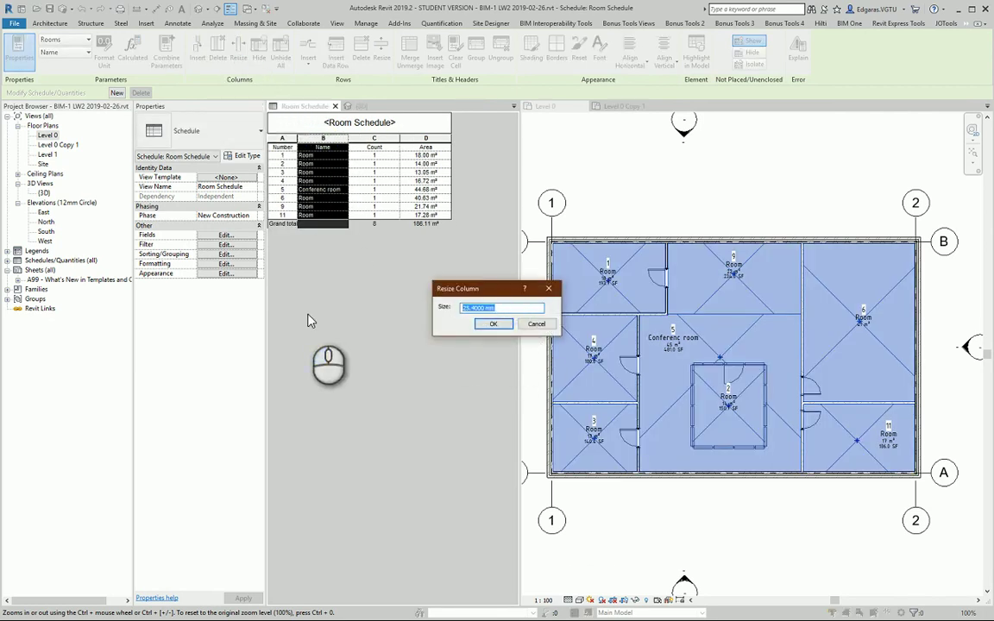
text(25)
click(494, 324)
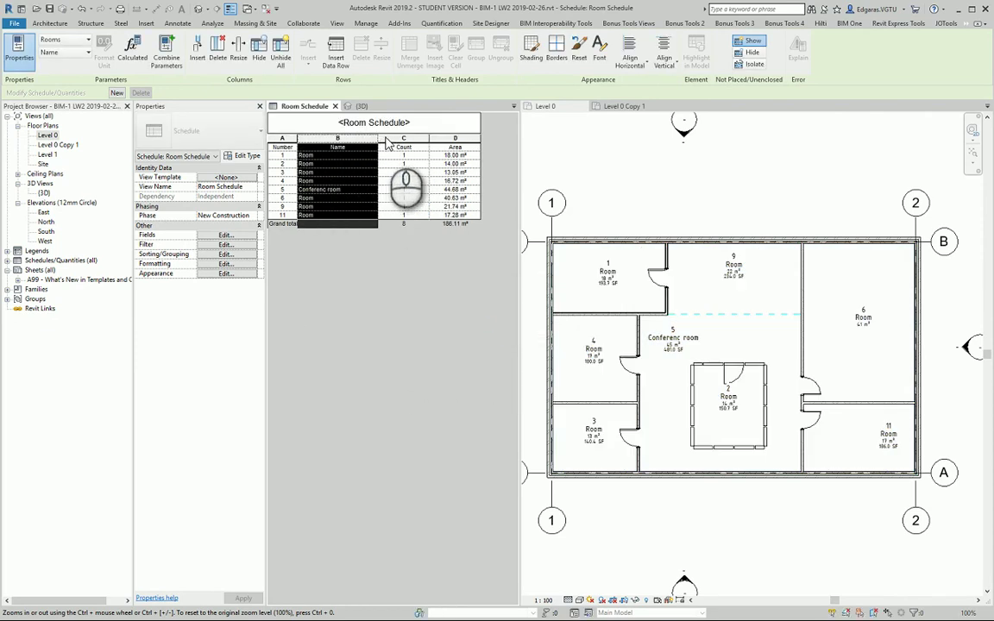
Resize the Count column to a width of 15.
click(403, 140)
click(239, 48)
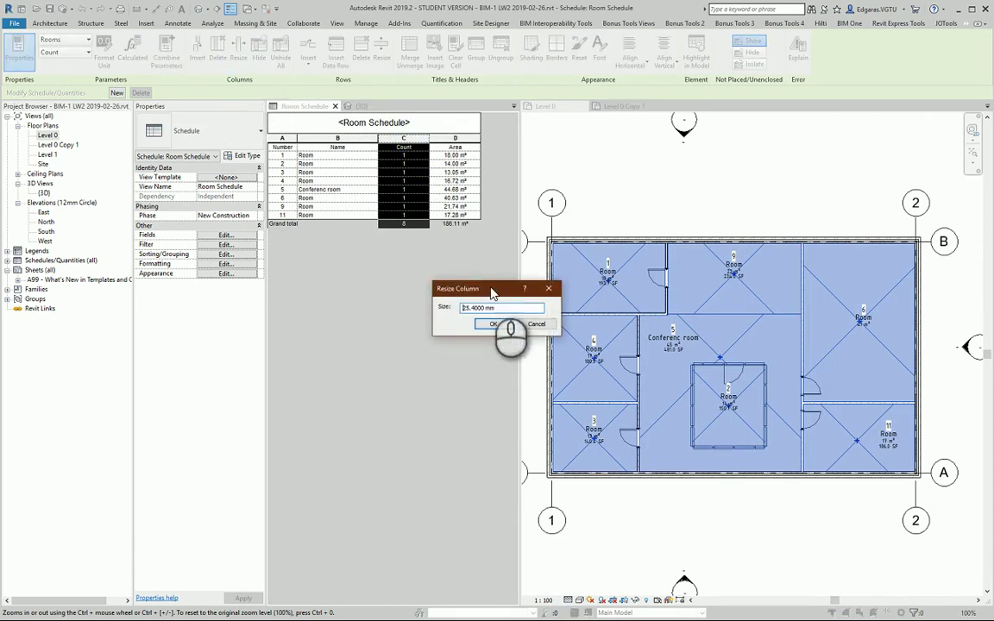
drag(502, 307, 462, 307)
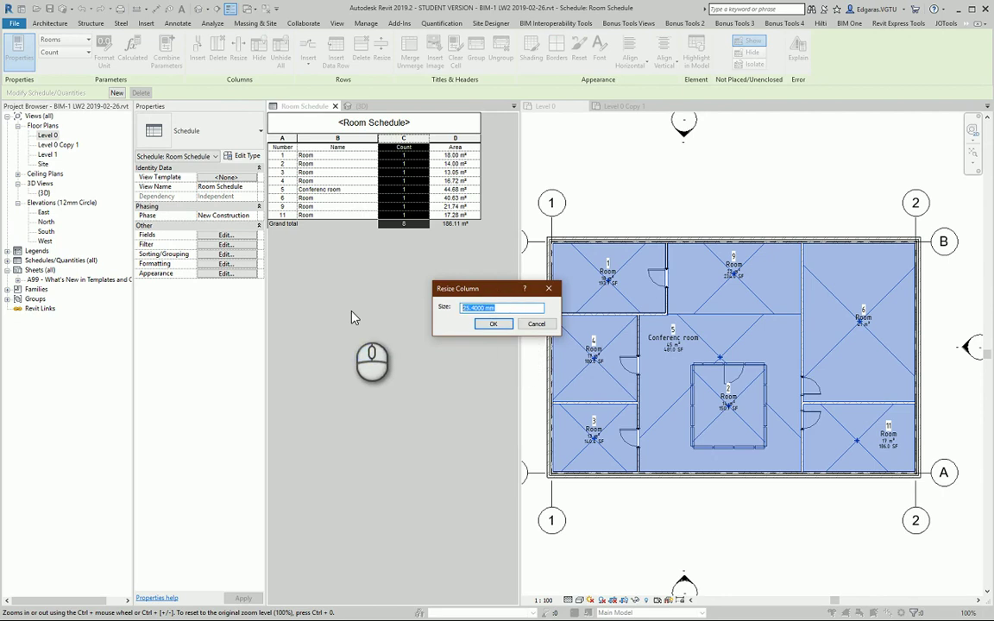
text(15)
key(Return)
Resize the Area column to a width of 20.
click(449, 143)
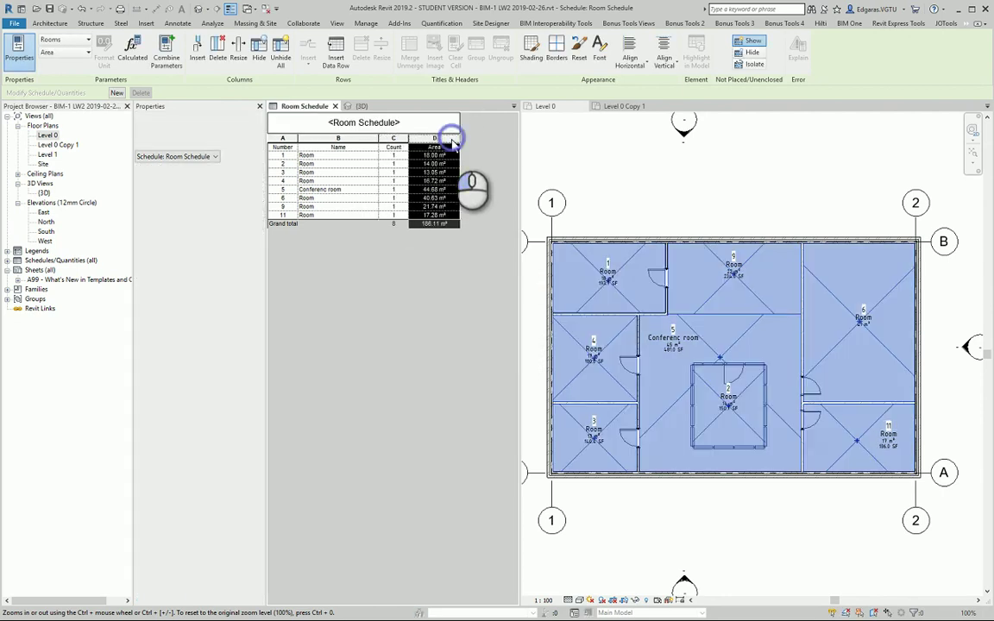
click(240, 50)
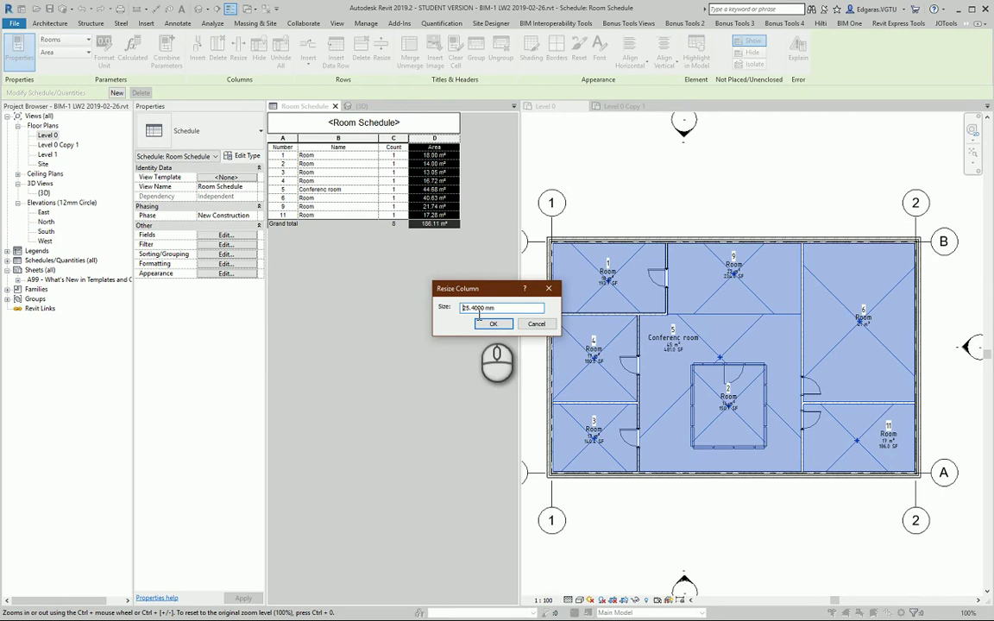
drag(506, 308, 451, 308)
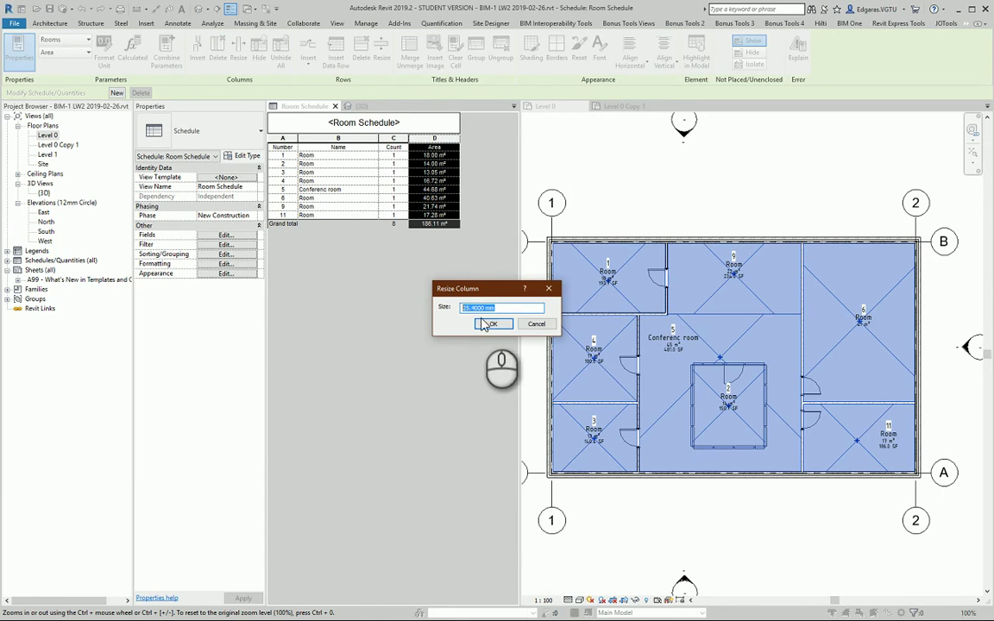
click(473, 308)
mouse_move(473, 309)
mouse_down()
mouse_move(507, 308)
mouse_move(454, 308)
mouse_up()
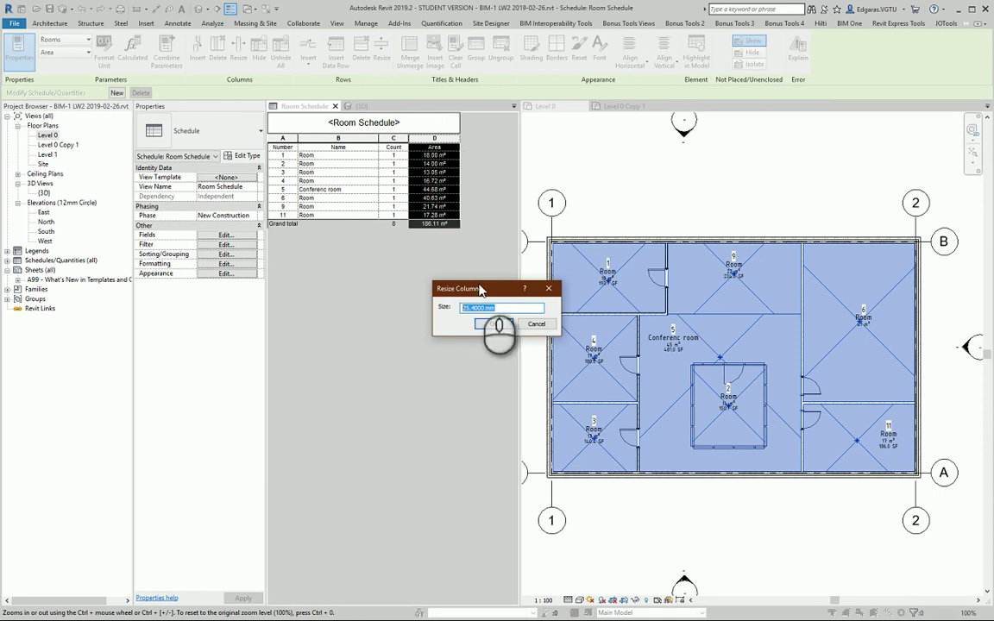
click(497, 325)
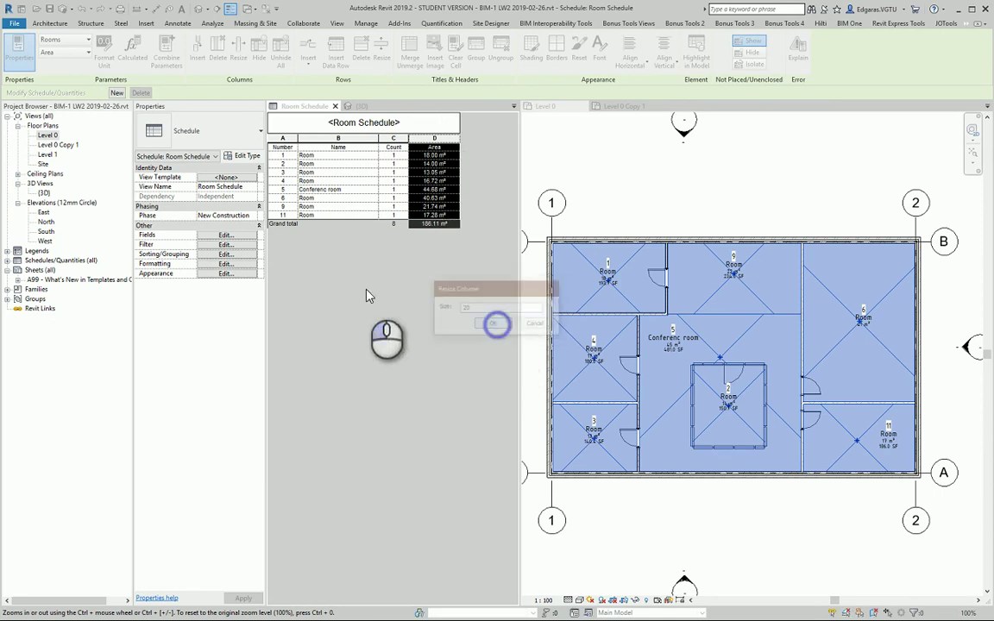
click(422, 298)
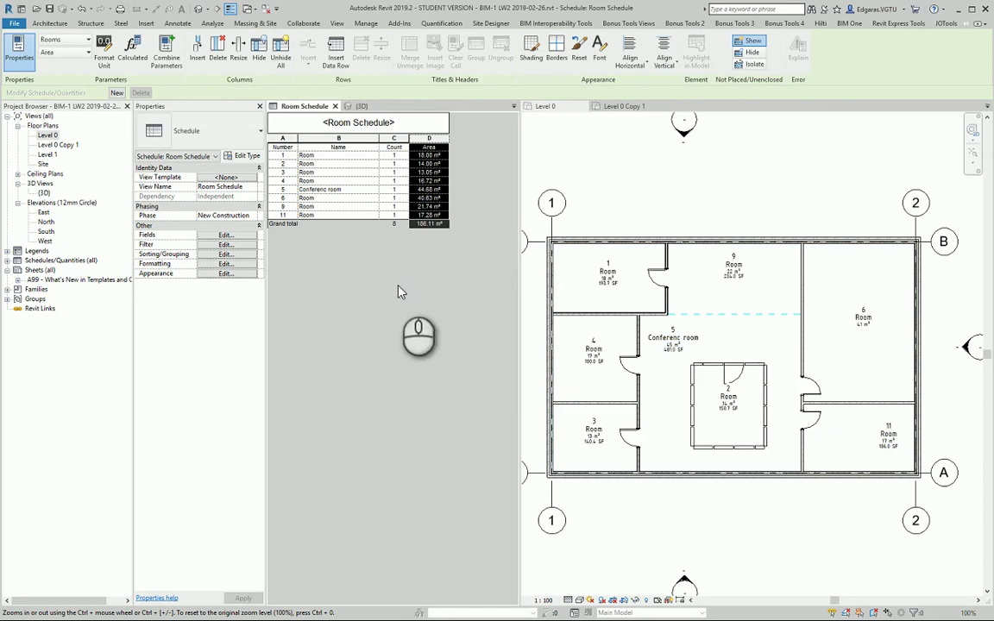
Select all the room rows and cancel the Resize Column width setting without changes.
drag(283, 171, 440, 156)
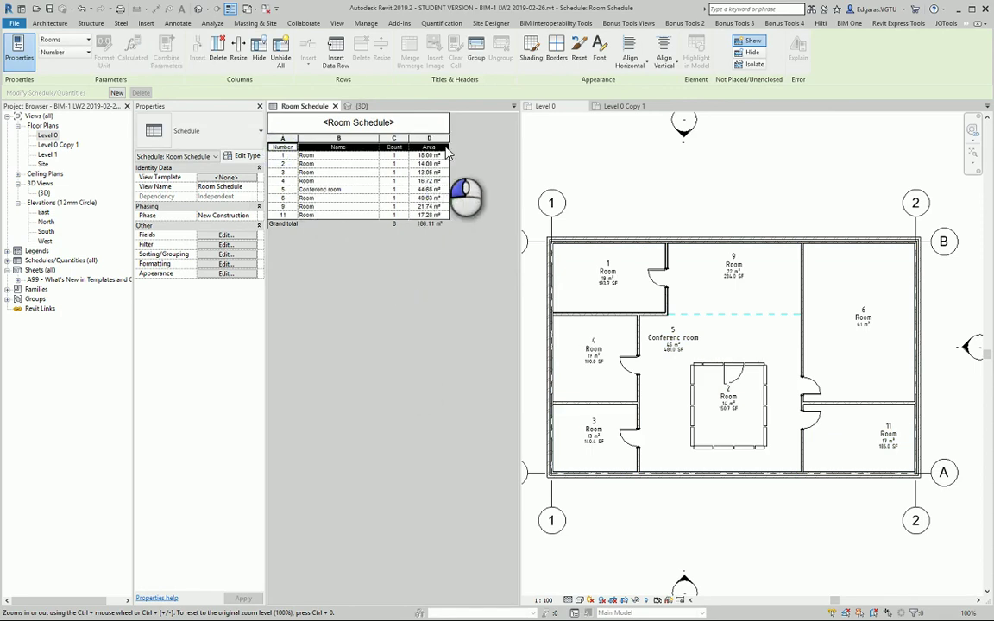
drag(448, 200, 438, 216)
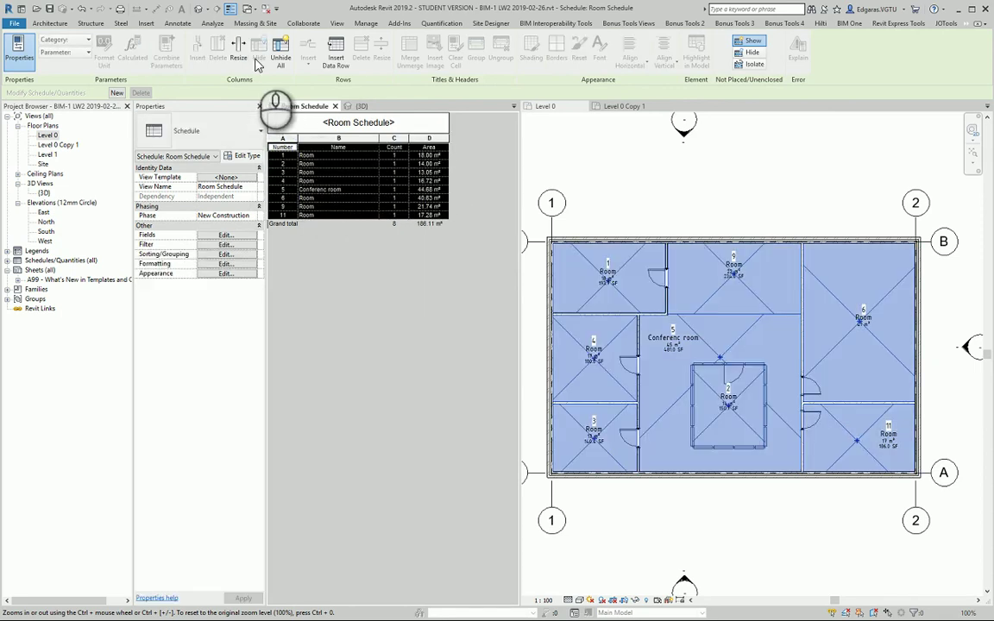
click(238, 51)
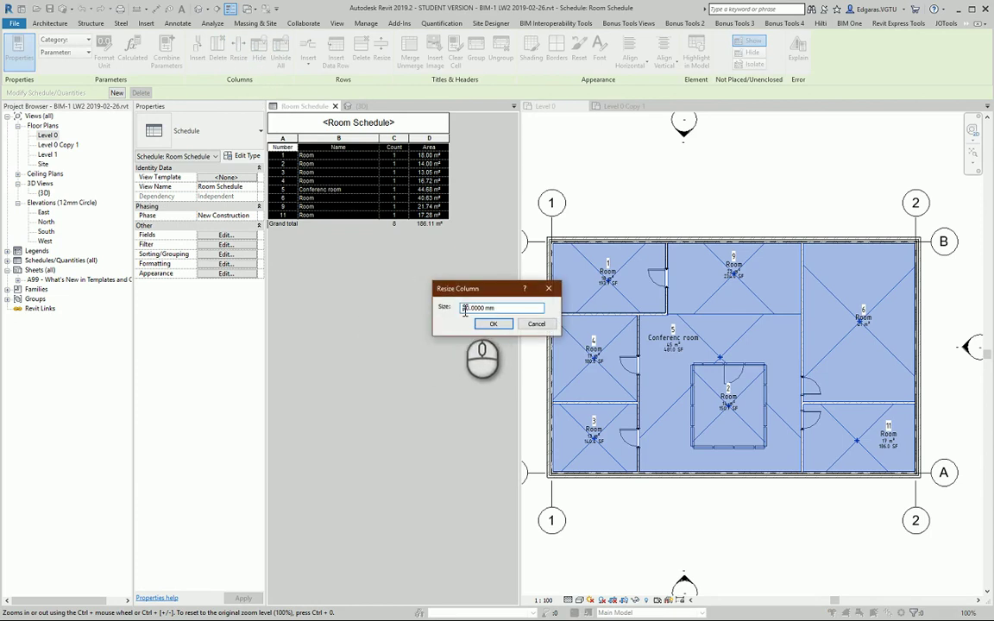
click(552, 329)
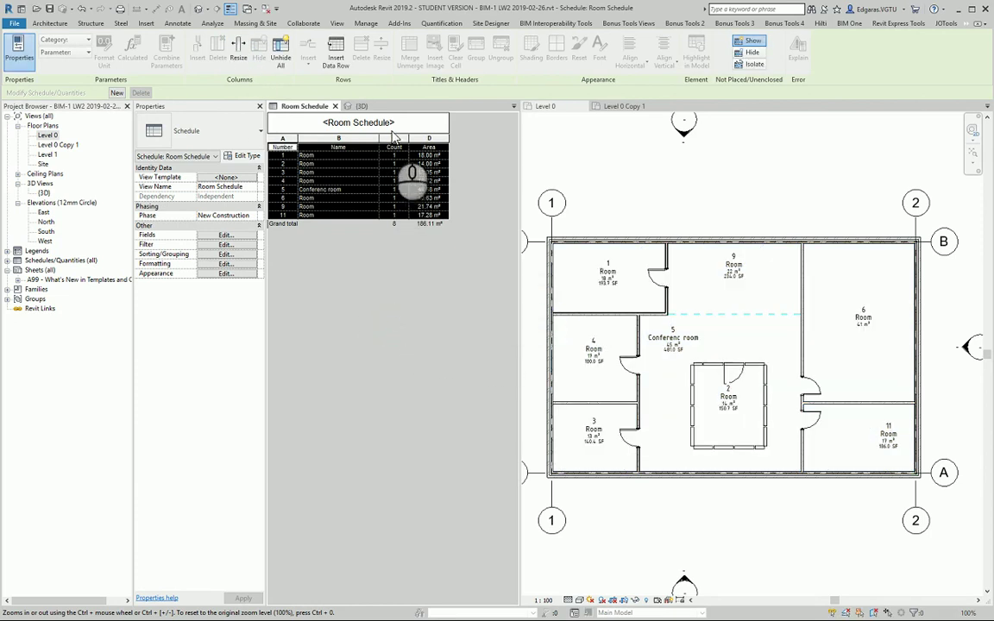
click(393, 120)
Leave the schedule title and Name header unchanged, then return to Level 0 and expand Schedules/Quantities.
drag(316, 121, 423, 127)
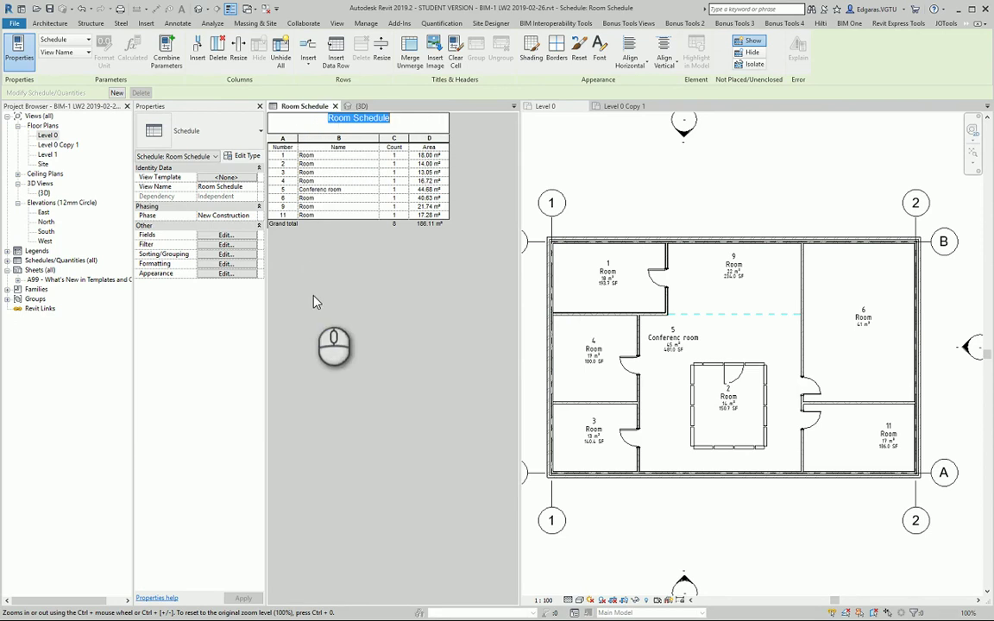
click(277, 141)
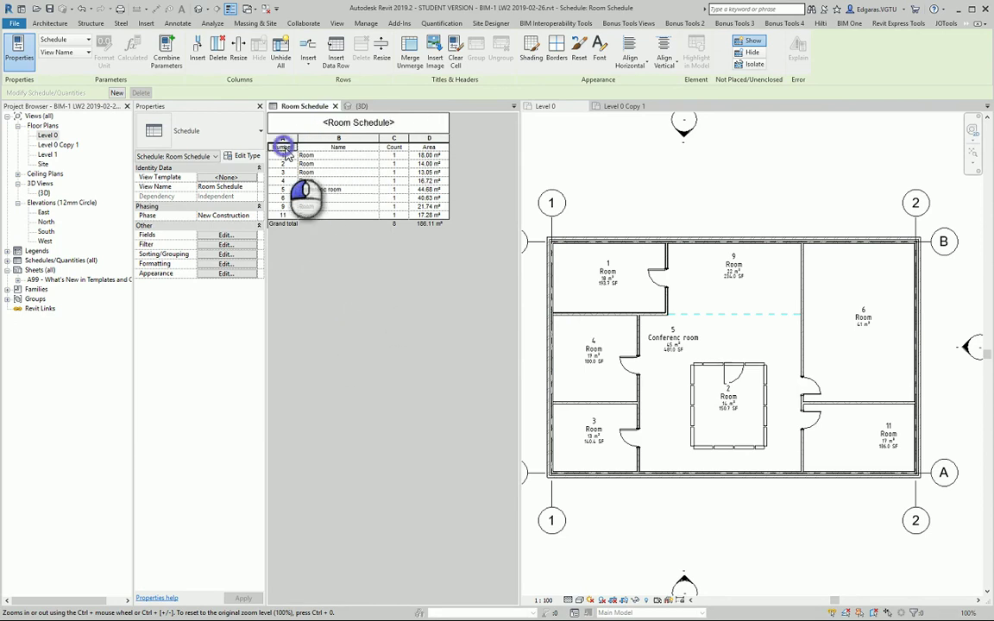
double_click(324, 148)
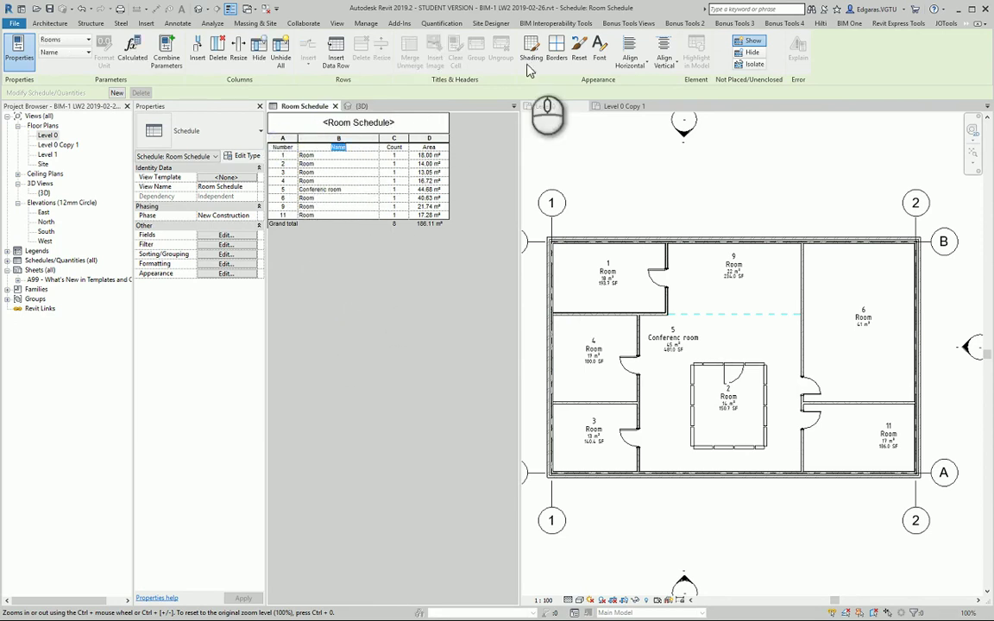
click(400, 299)
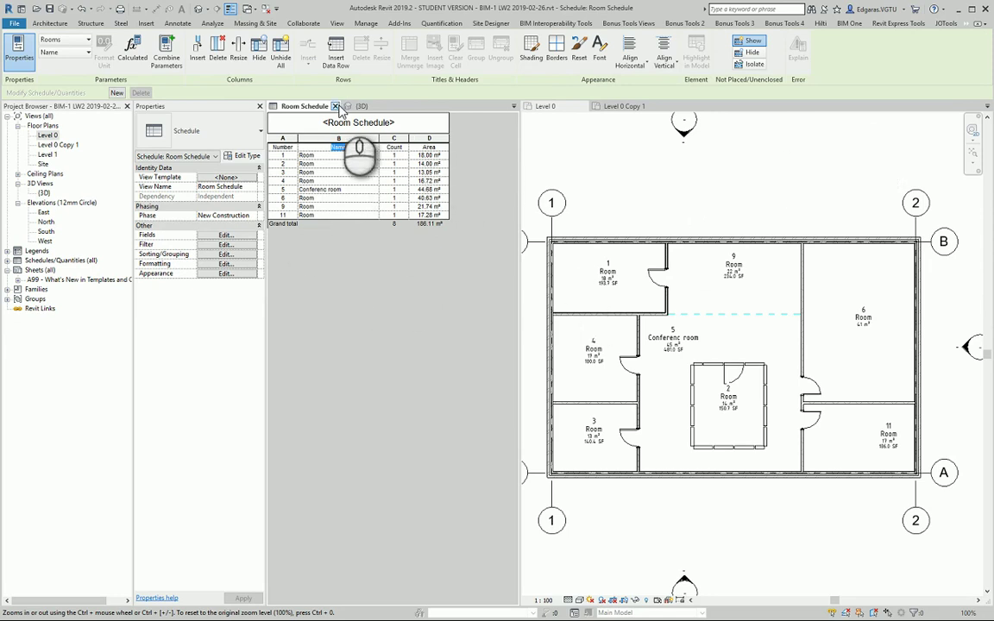
click(7, 263)
click(7, 260)
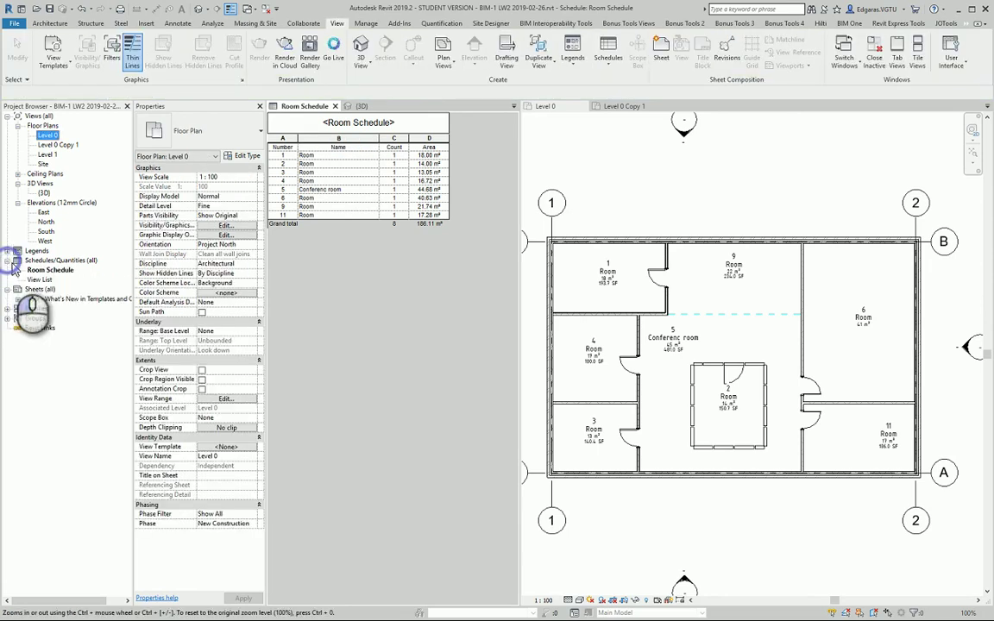